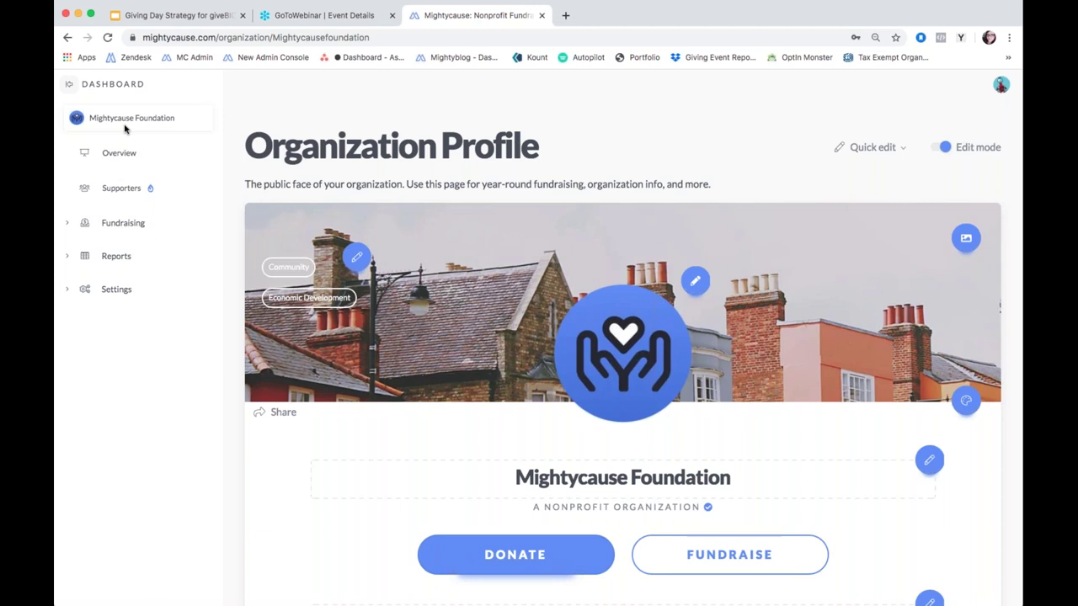
- Hide the dashboard menu to look over the full-width organization profile, and show the menu again
left_click(71, 85)
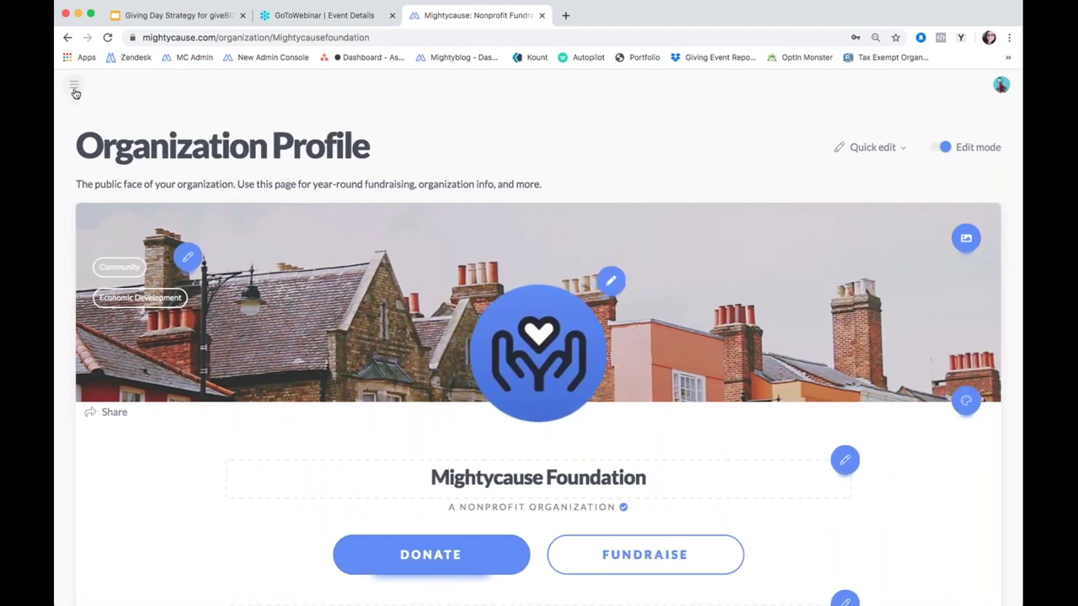
left_click(74, 88)
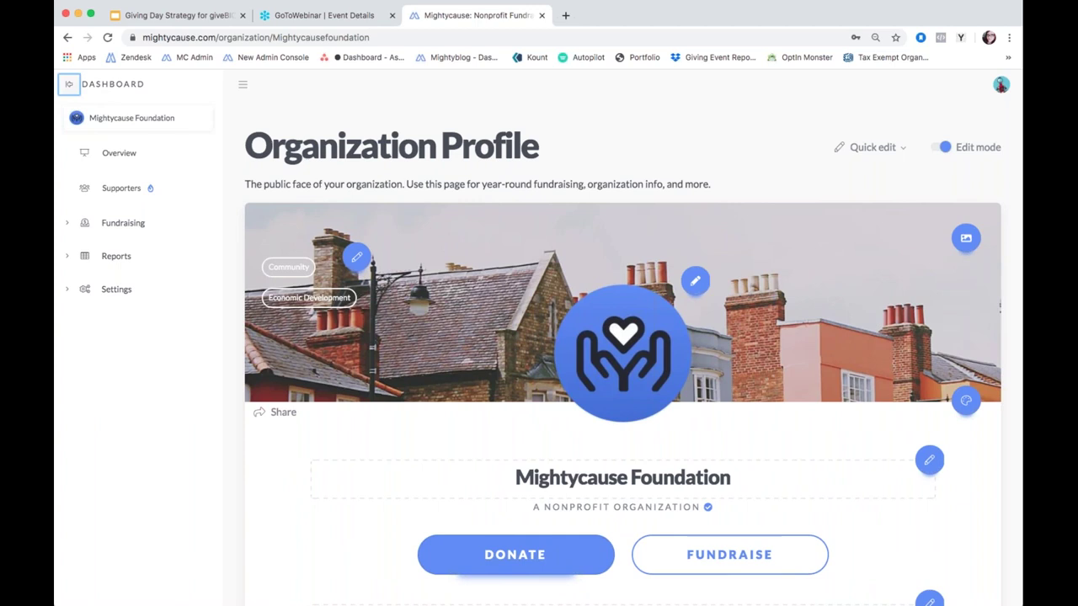
left_click(69, 84)
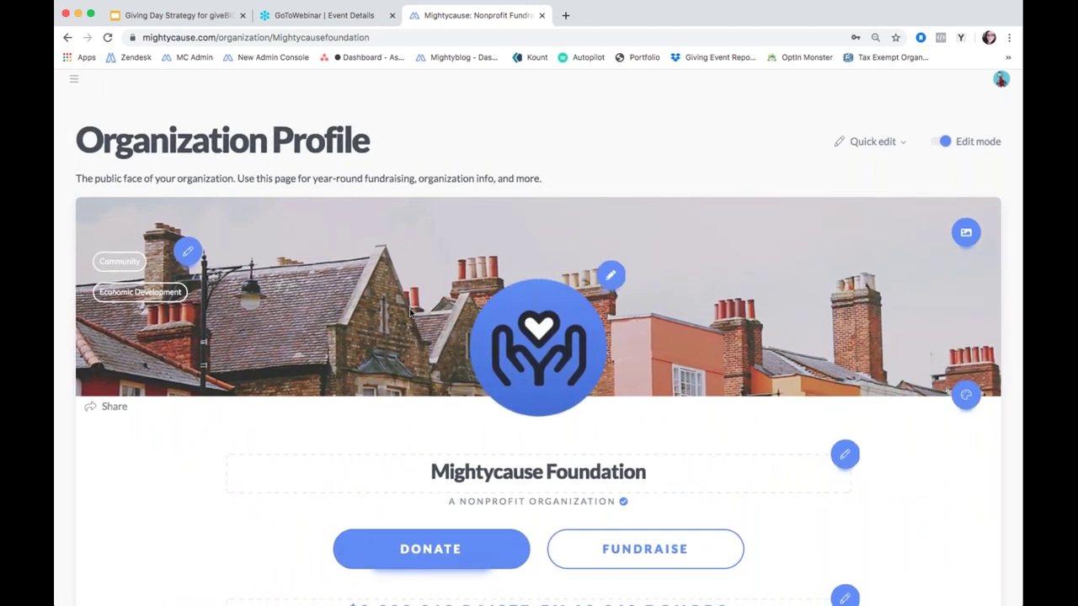
scroll(410, 312, "down", 10)
scroll(399, 289, "up", 10)
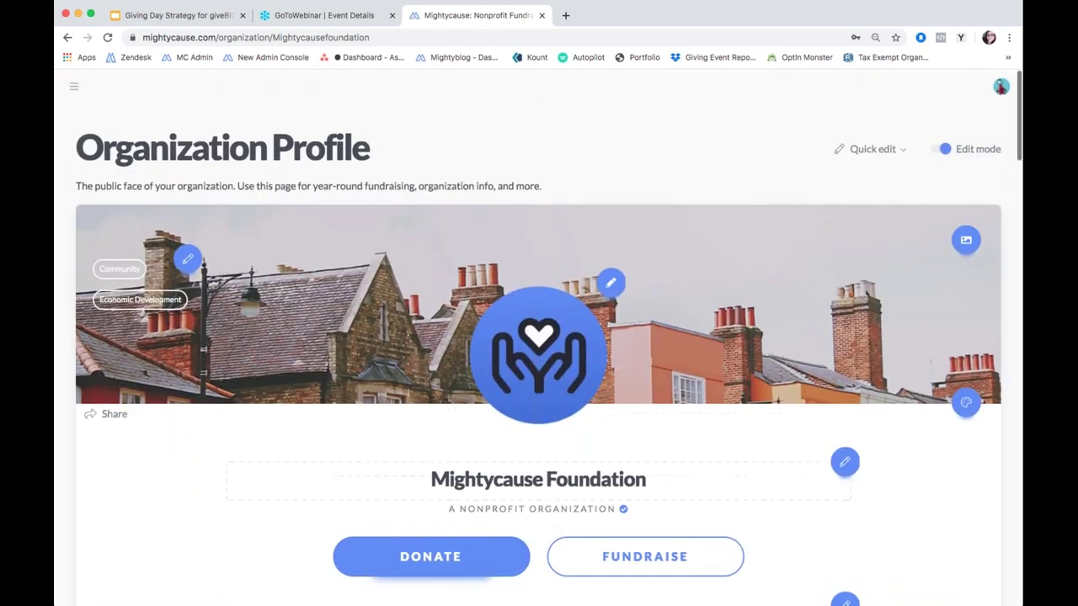
left_click(74, 87)
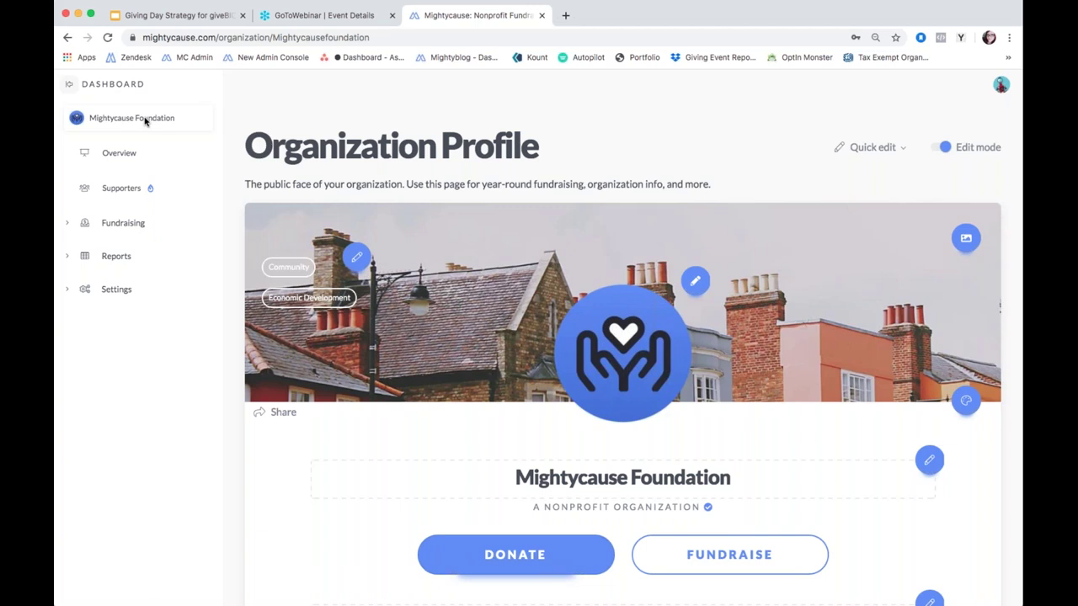
- View the options in the account menu on the organization profile page and close it
scroll(976, 117, "down", 1)
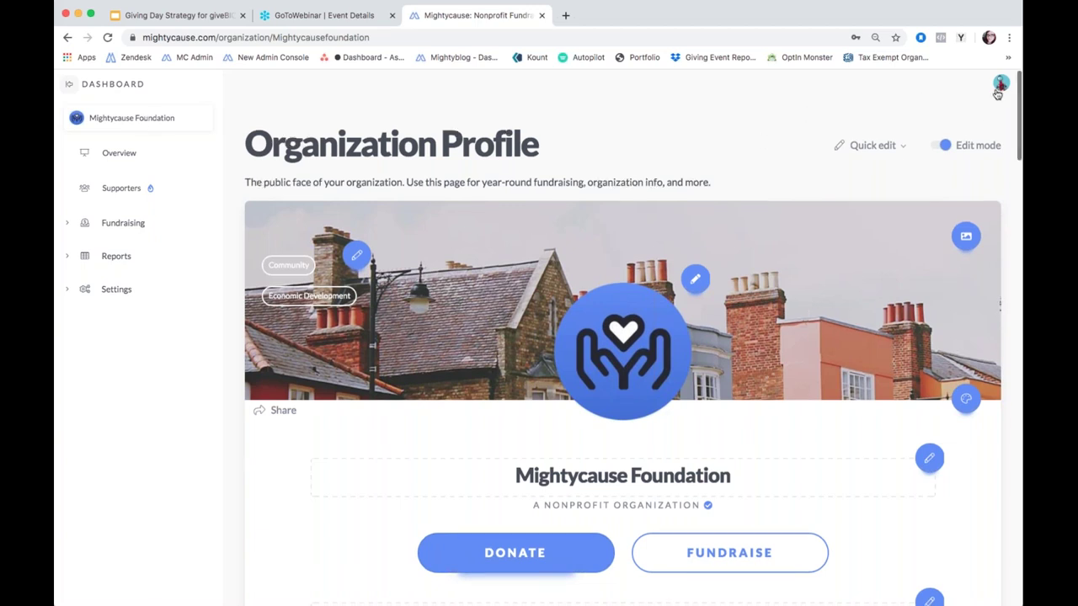
left_click(1001, 82)
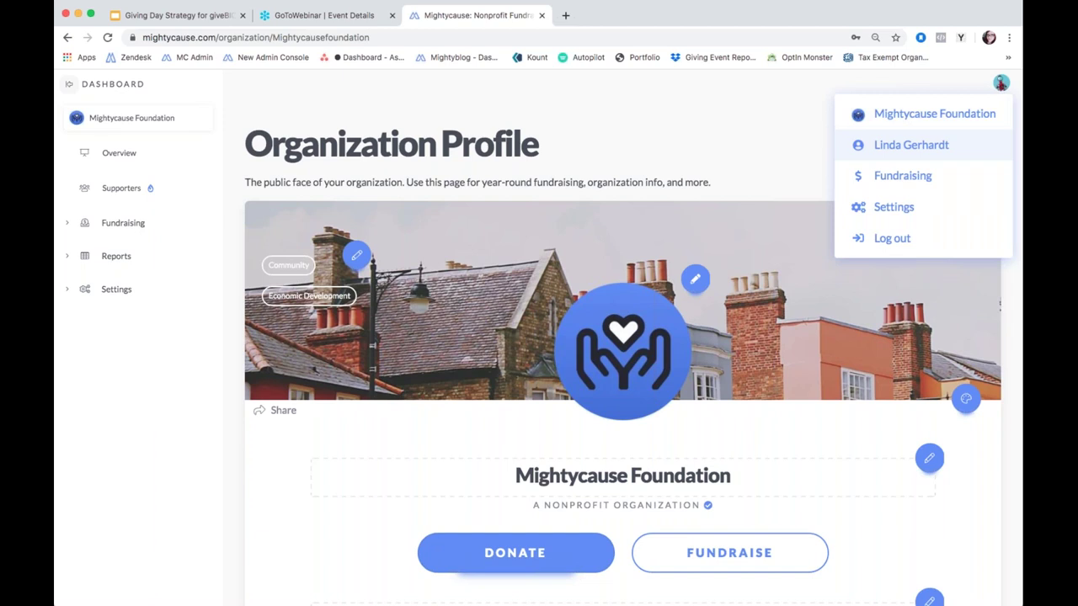
key("Escape")
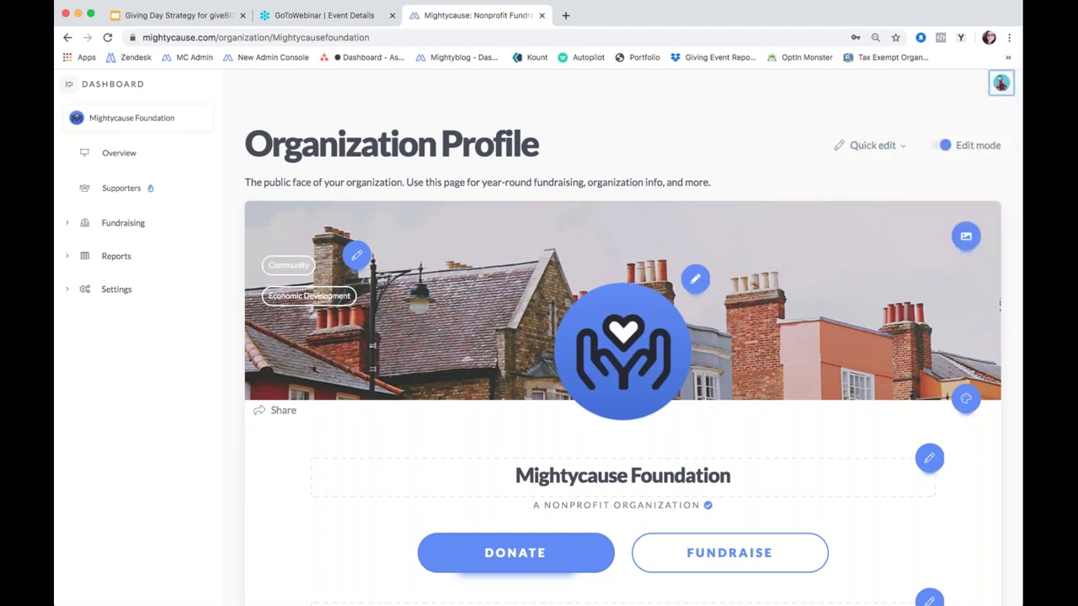
- Go to the dashboard Overview, skip its intro, and review the metrics, To-Do List and blog post
left_click(110, 156)
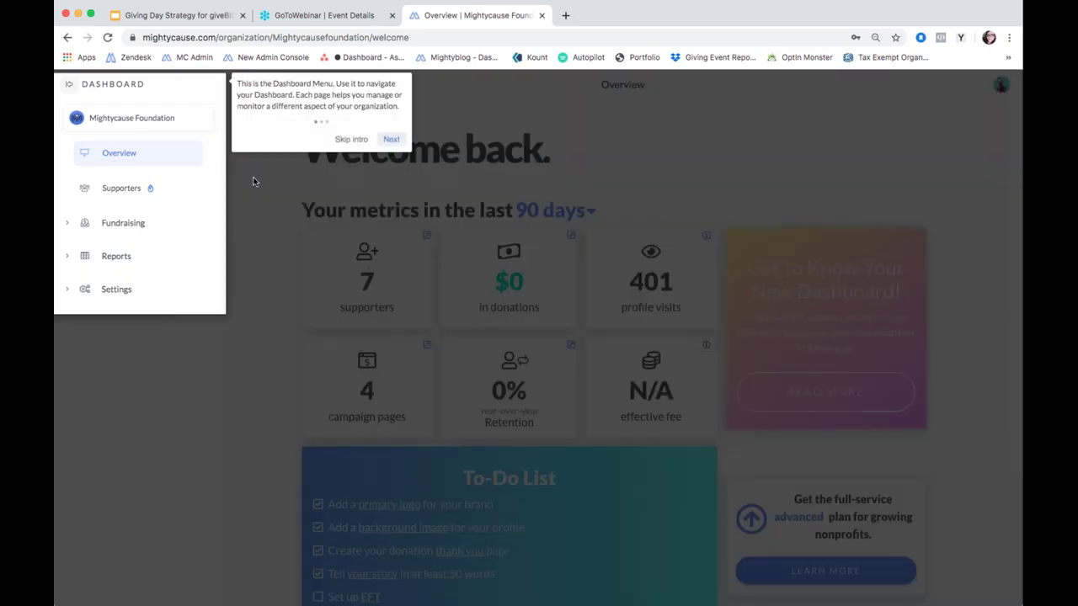
left_click(350, 139)
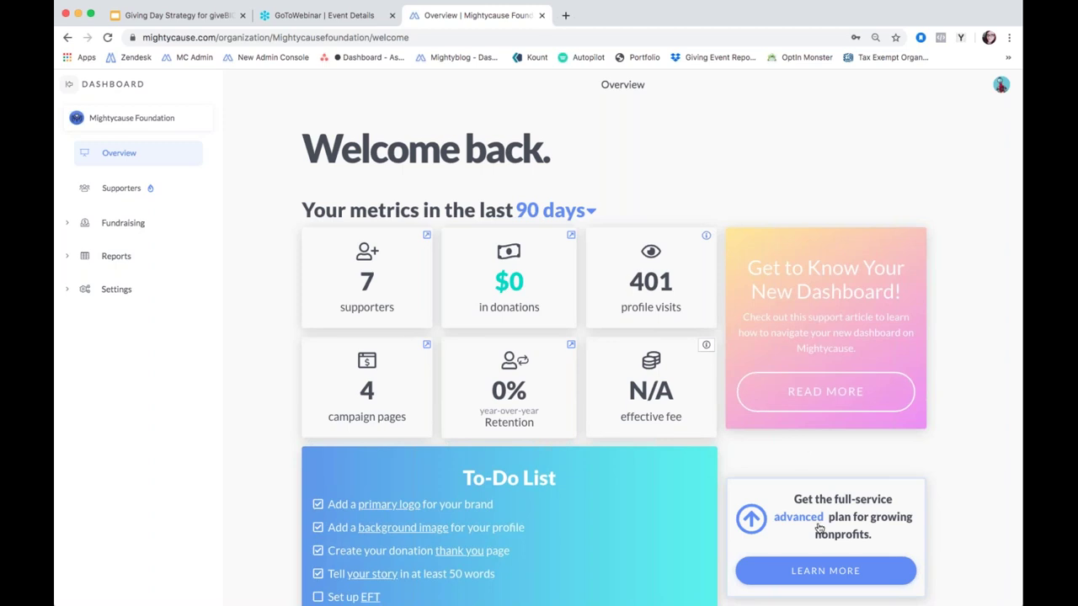
scroll(349, 417, "down", 4)
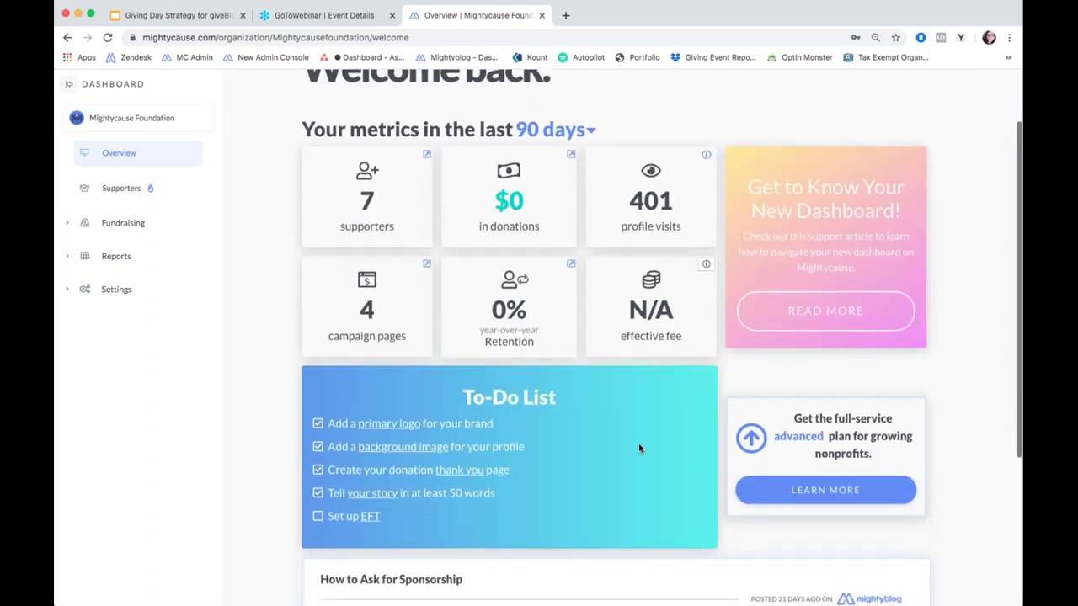
scroll(348, 414, "down", 2)
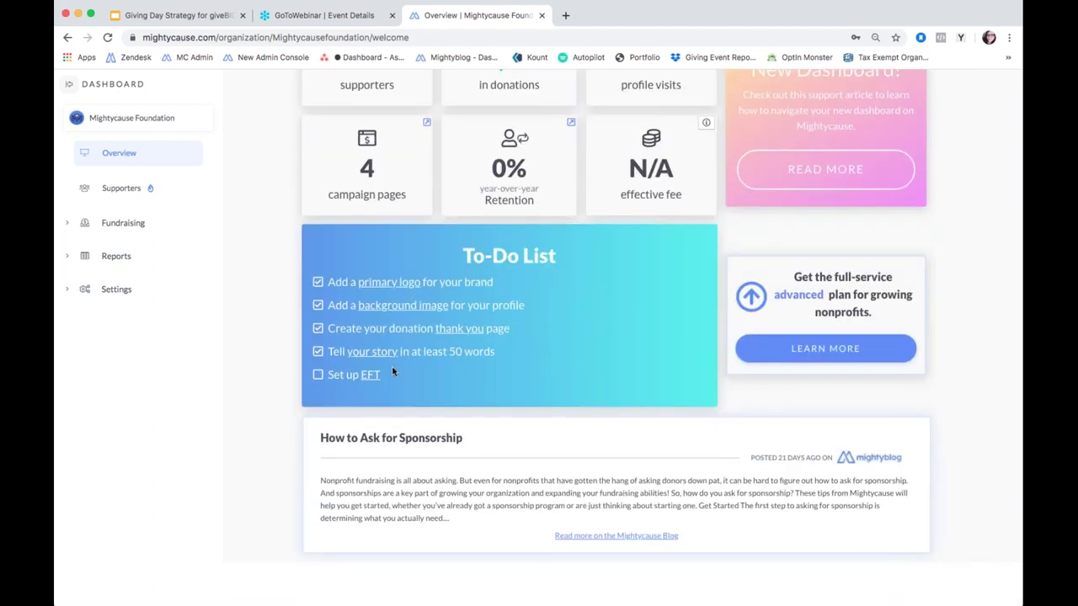
scroll(297, 253, "up", 4)
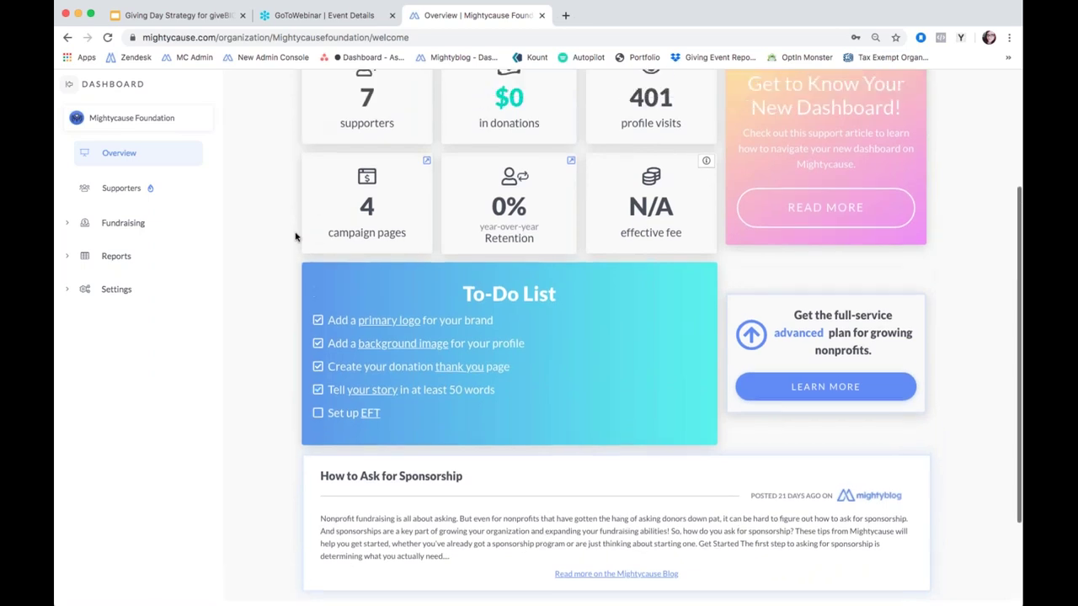
- Expand the Fundraising section, open the Organization Profile and skip its editing tips
left_click(67, 224)
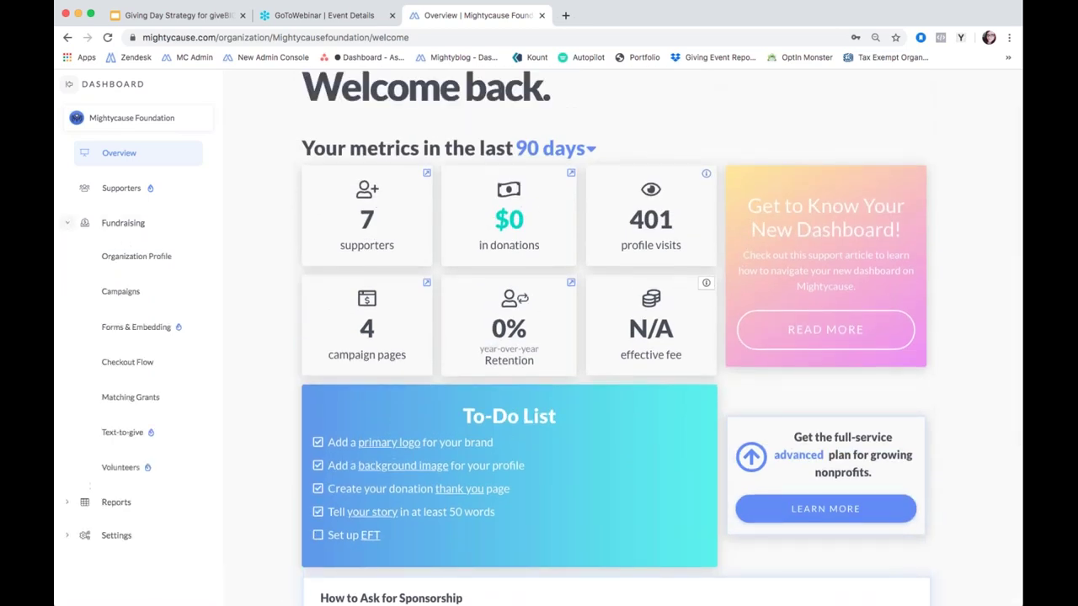
left_click(68, 224)
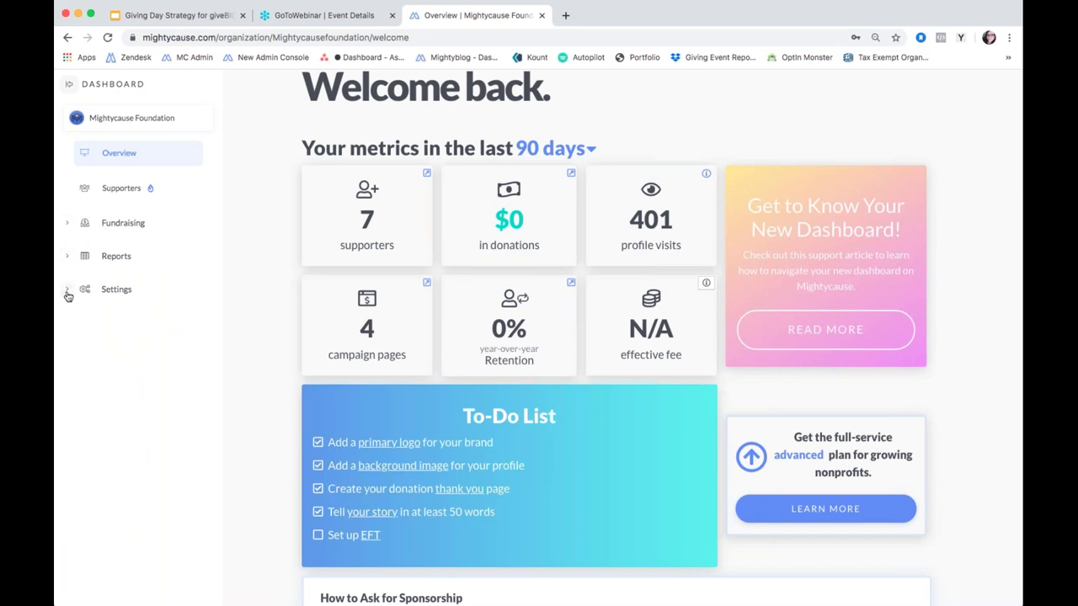
left_click(68, 224)
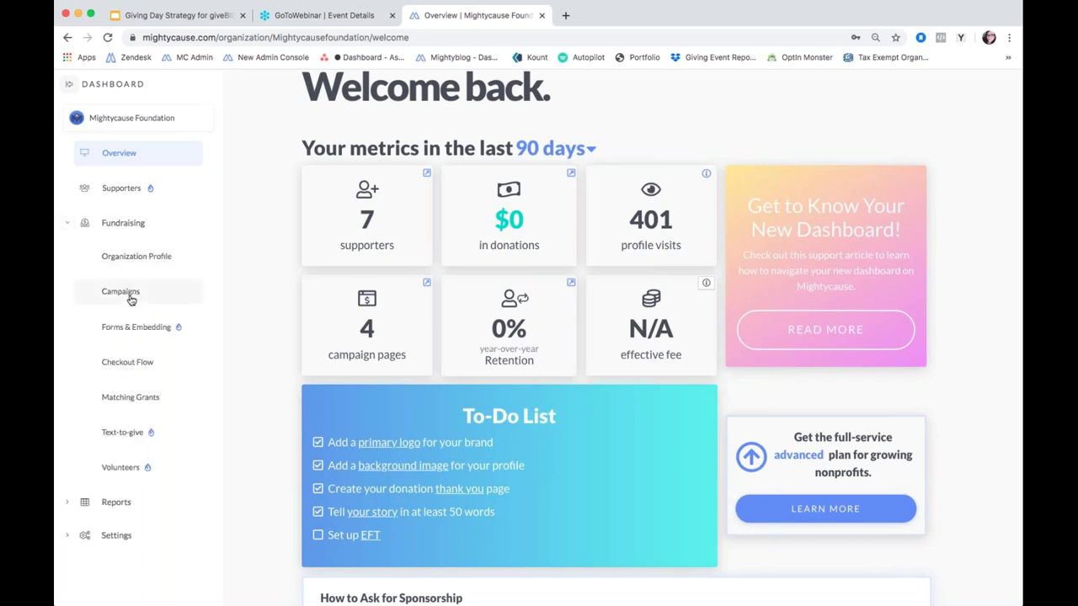
left_click(133, 258)
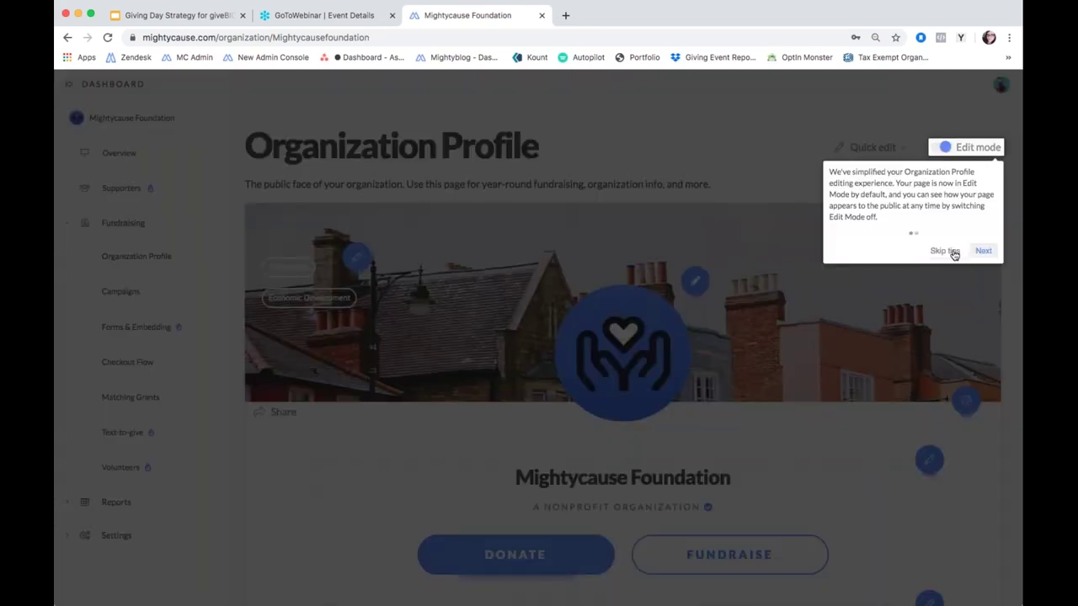
left_click(945, 251)
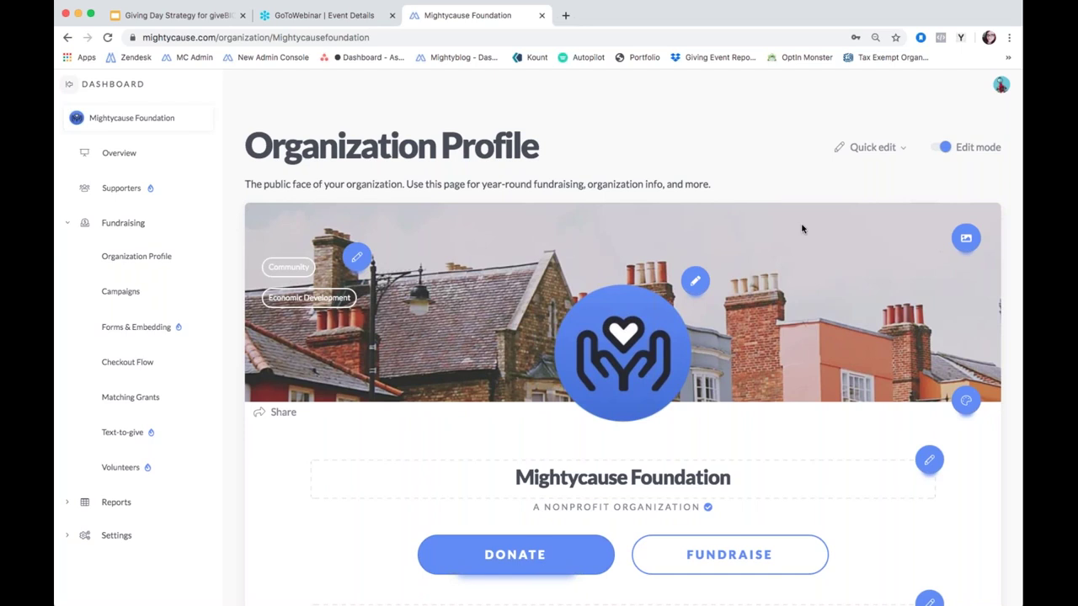
- Look through the organization's Campaigns list and the Checkout Flow page
left_click(118, 295)
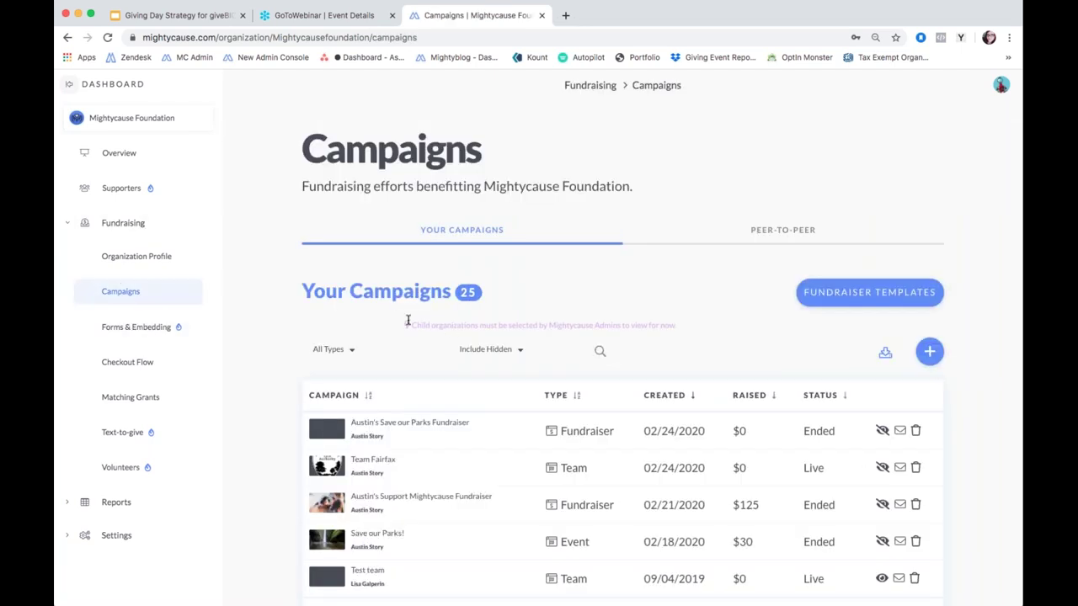
scroll(404, 320, "down", 2)
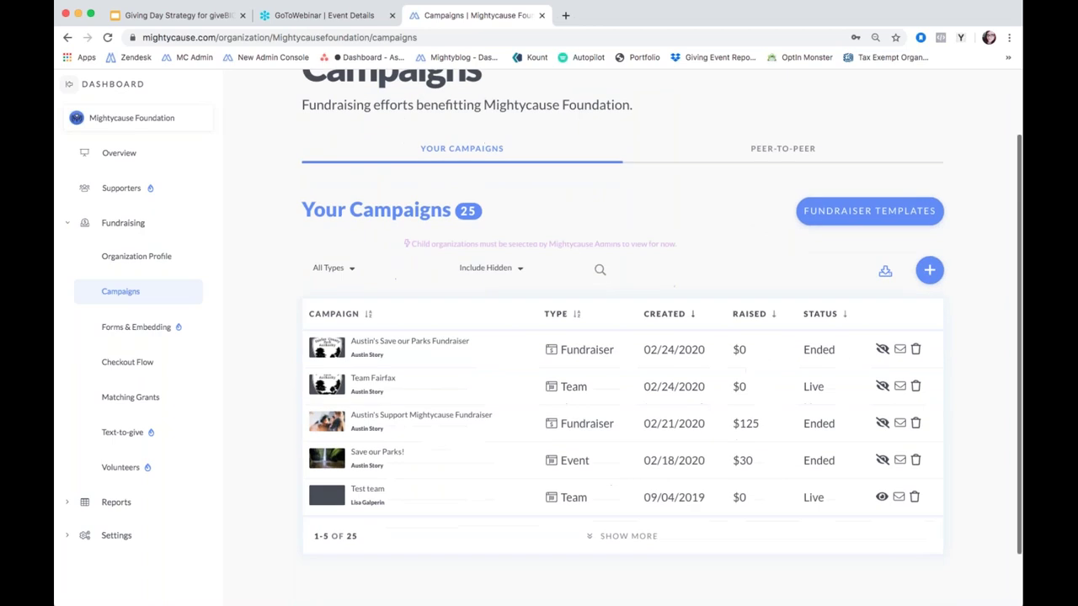
left_click(124, 370)
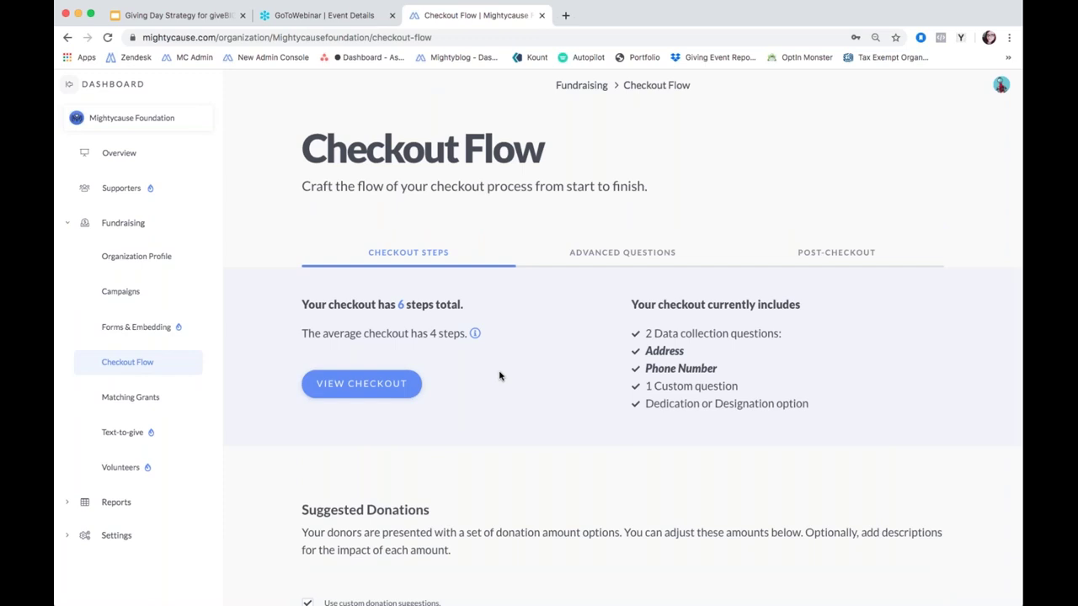
scroll(581, 376, "down", 5)
scroll(581, 376, "up", 5)
- Go to Matching Grants and view the past matches in the Match Manager
left_click(124, 398)
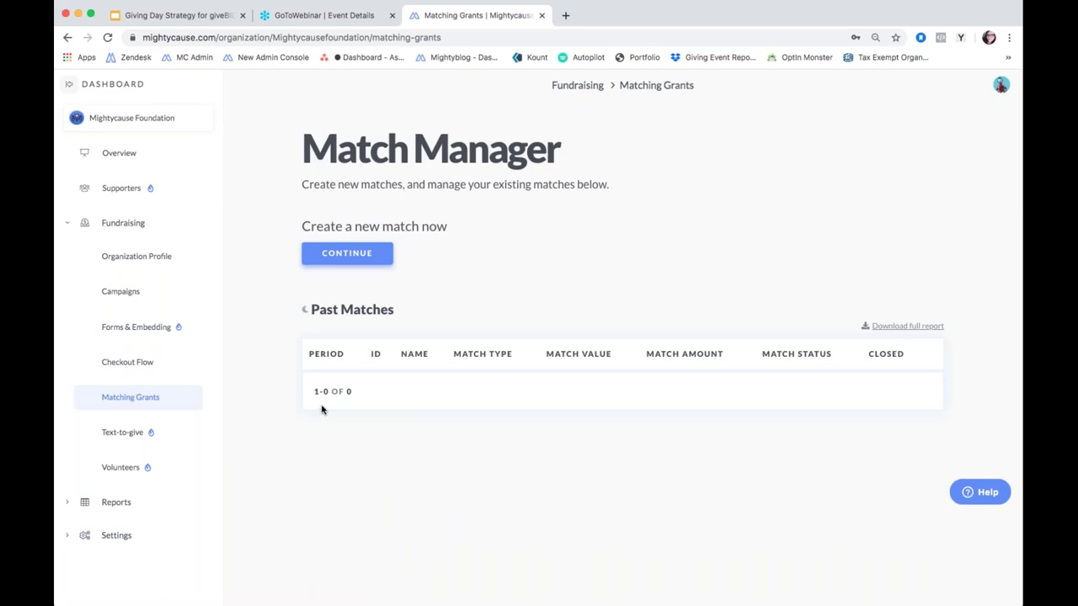
scroll(319, 408, "down", 1)
scroll(318, 409, "up", 1)
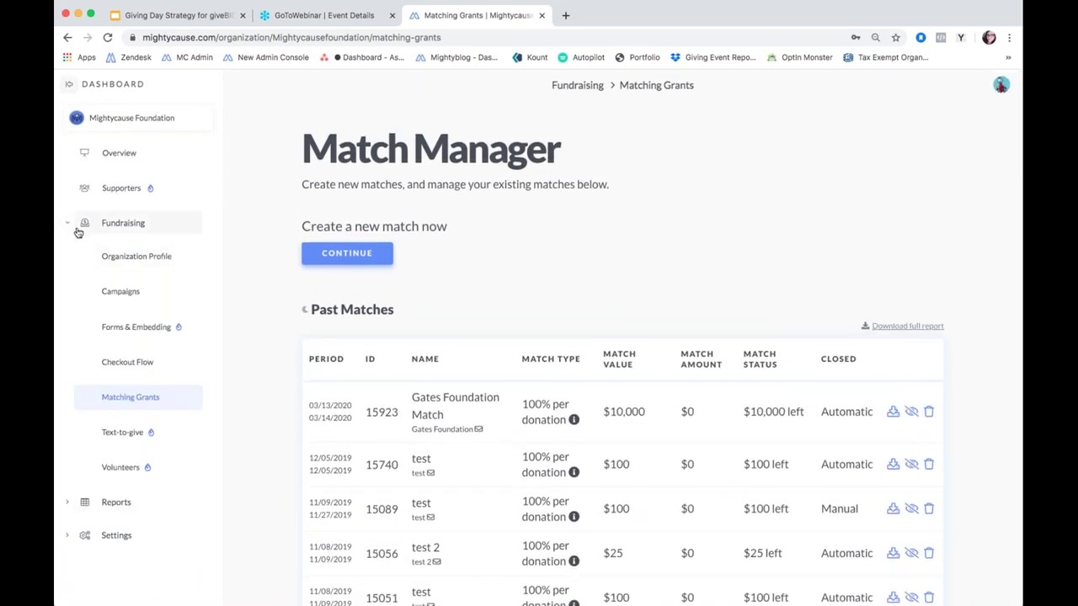
- Return to the Organization Profile, skip the editing tips and collapse the Fundraising section
left_click(123, 258)
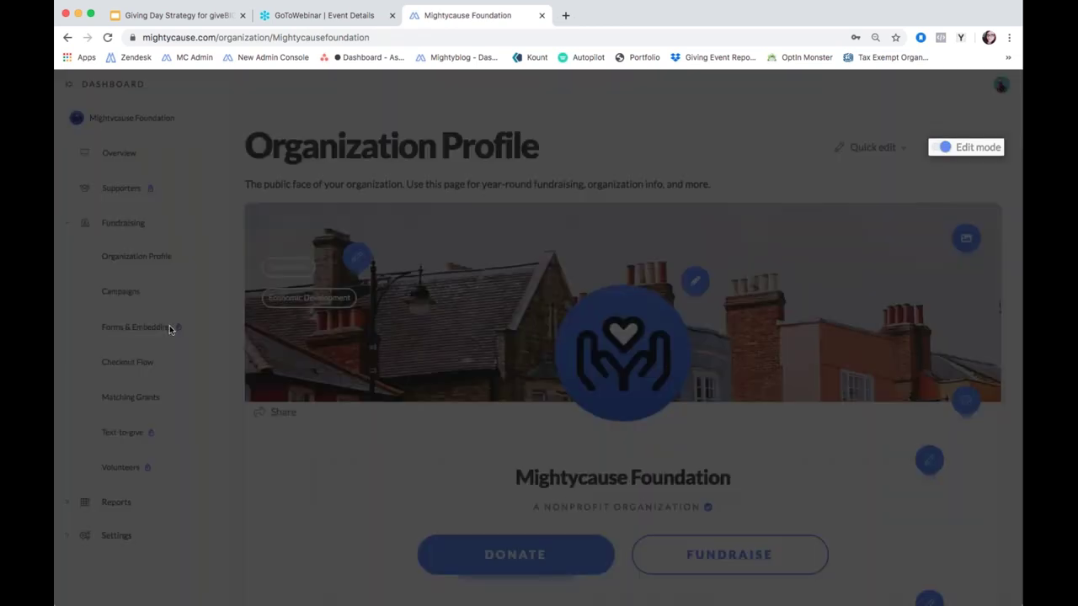
left_click(939, 253)
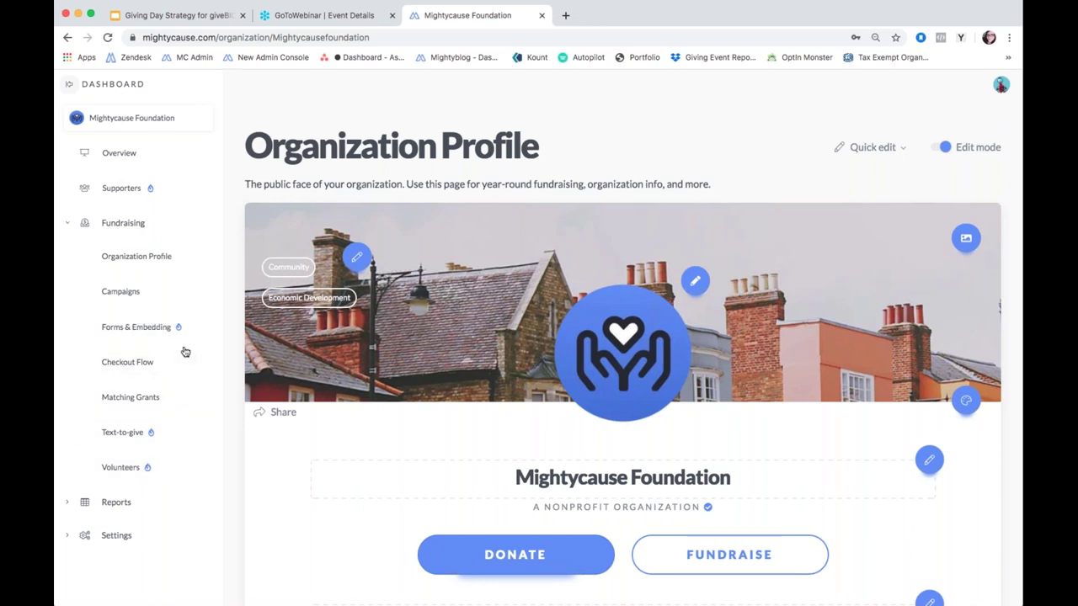
left_click(69, 224)
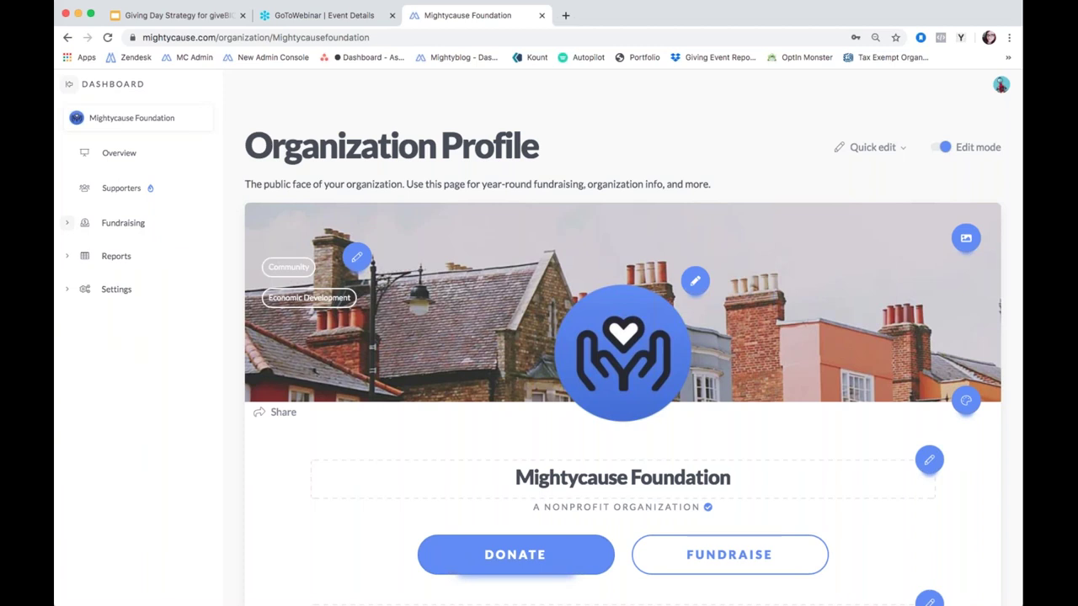
- Expand the Reports section and view the Donations, Retention and Disbursements reports in turn
left_click(67, 257)
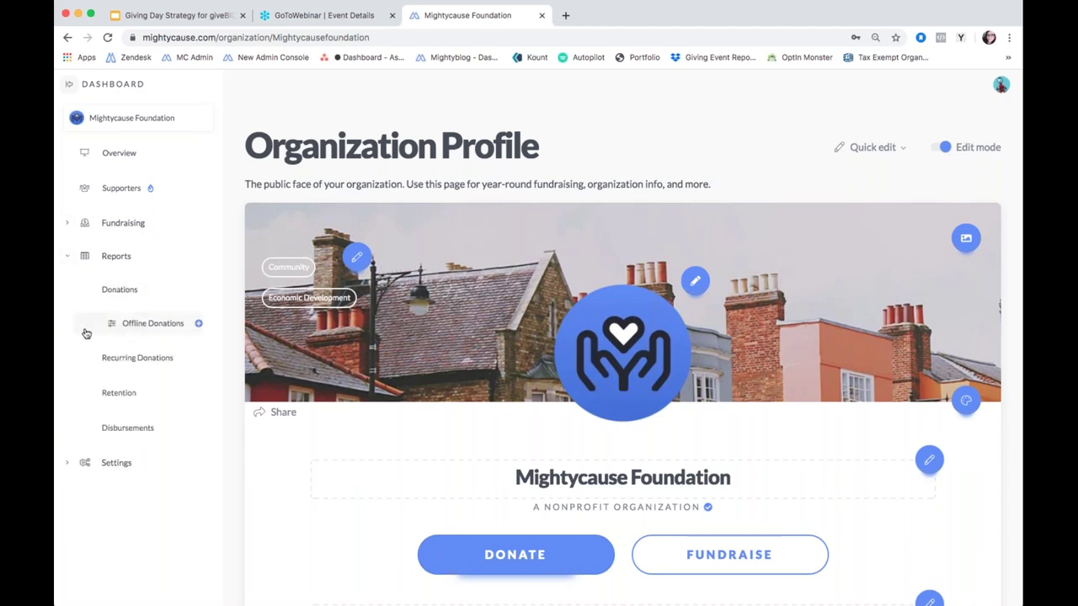
left_click(120, 291)
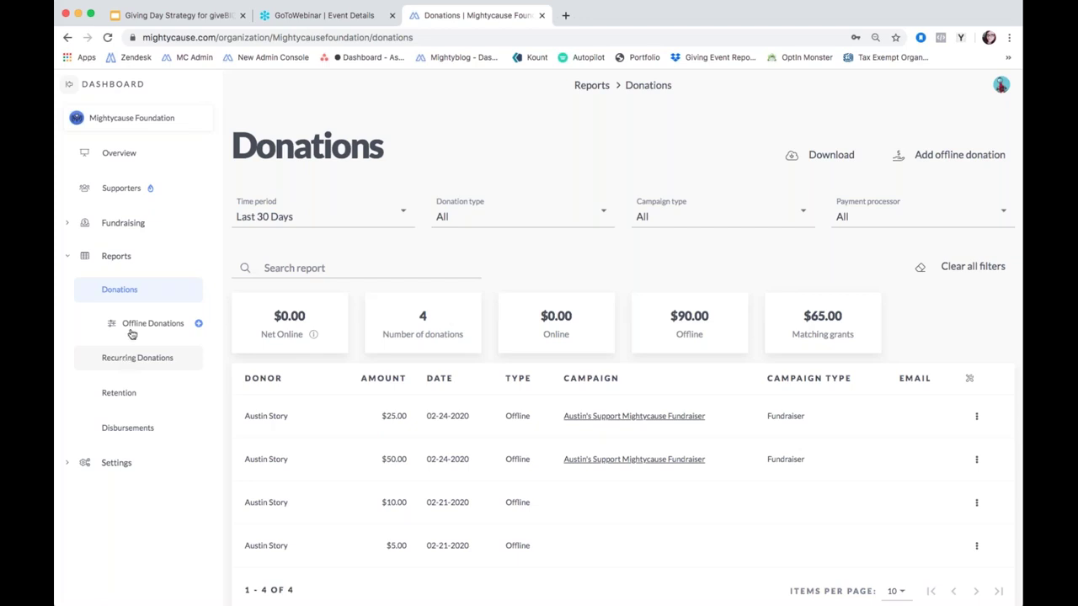
left_click(117, 394)
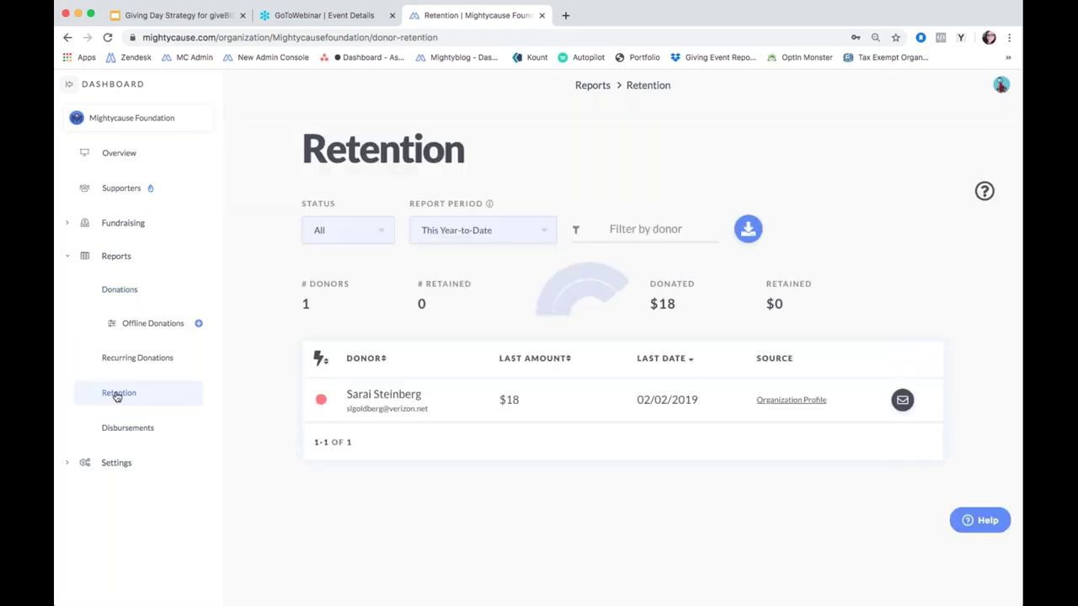
left_click(119, 430)
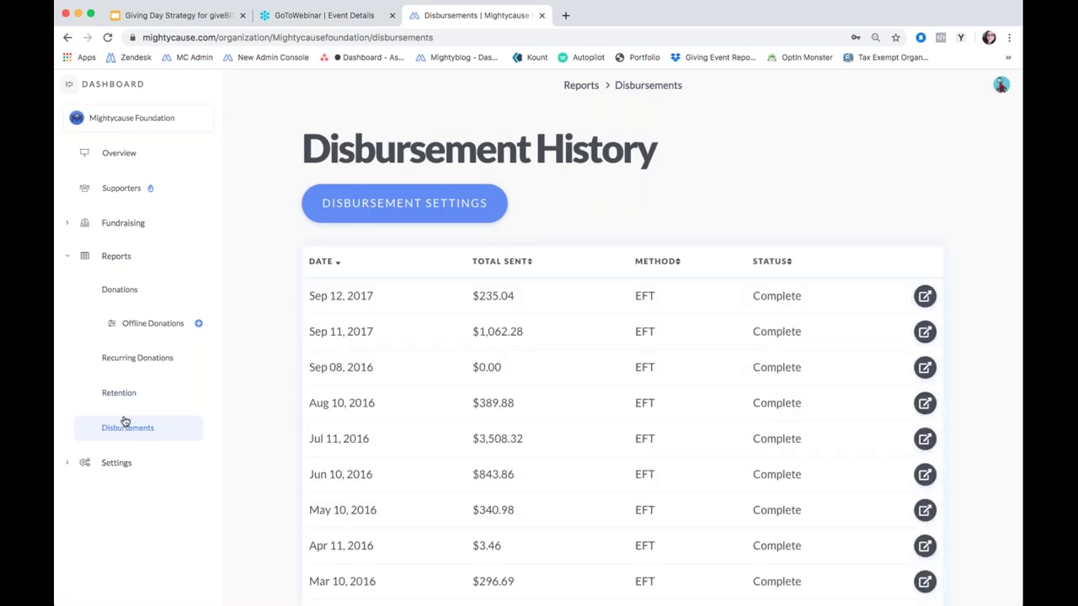
- Open the form for adding an offline donation, view its fields and close it without entering anything
left_click(198, 326)
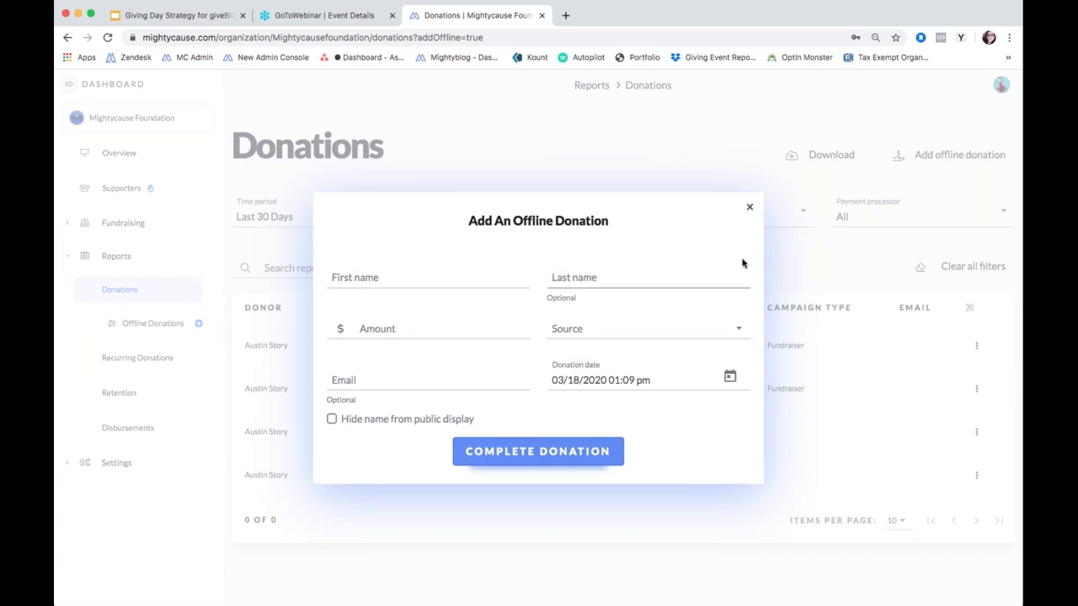
left_click(752, 208)
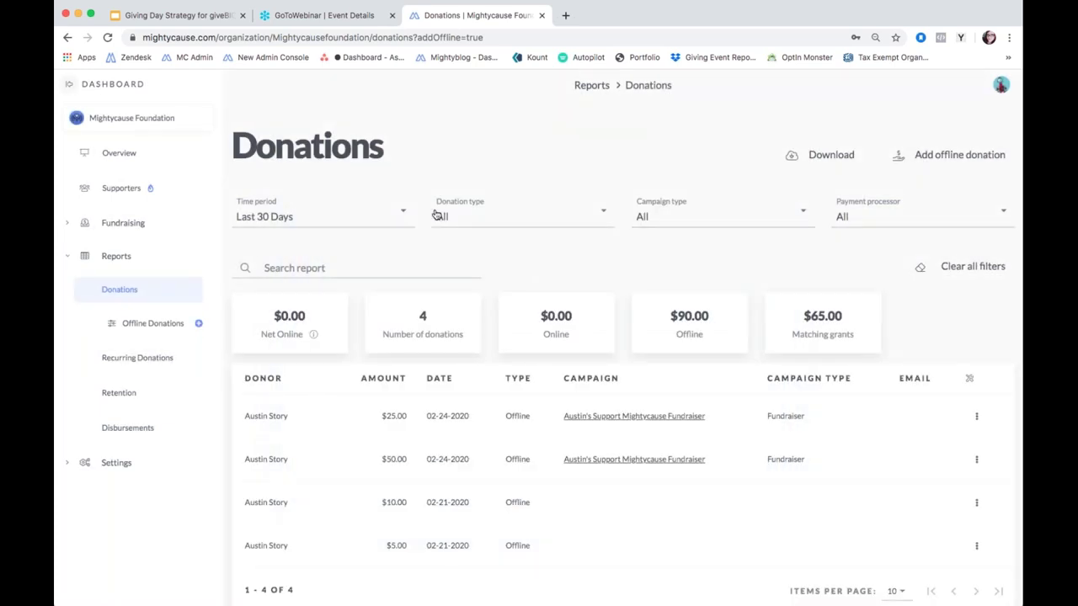
scroll(69, 261, "down", 1)
- Collapse the Reports section, view the subsections under Settings, and open the main Settings page
left_click(69, 261)
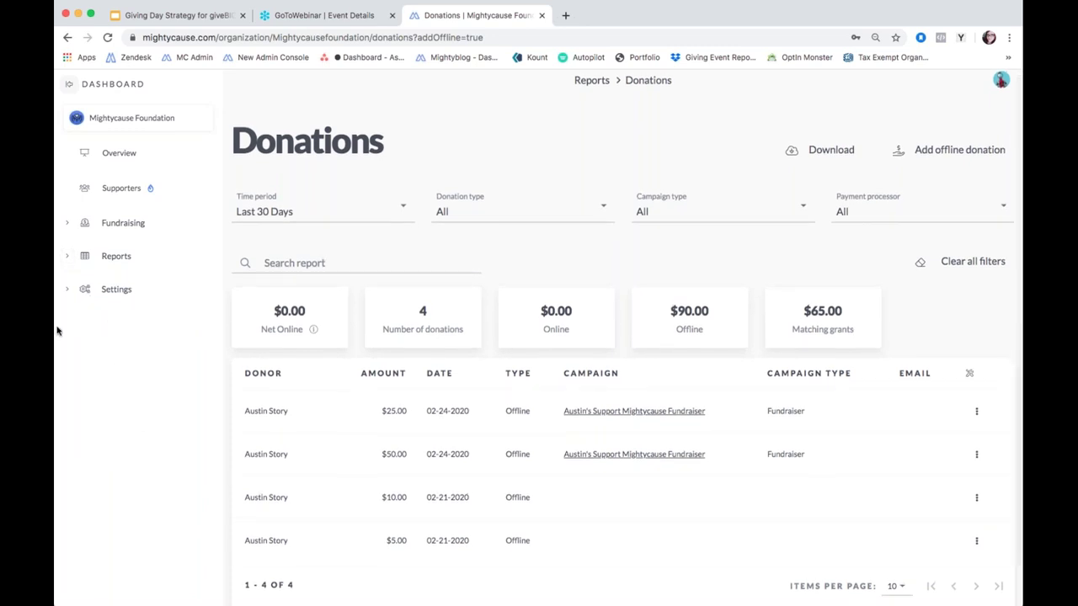
left_click(69, 292)
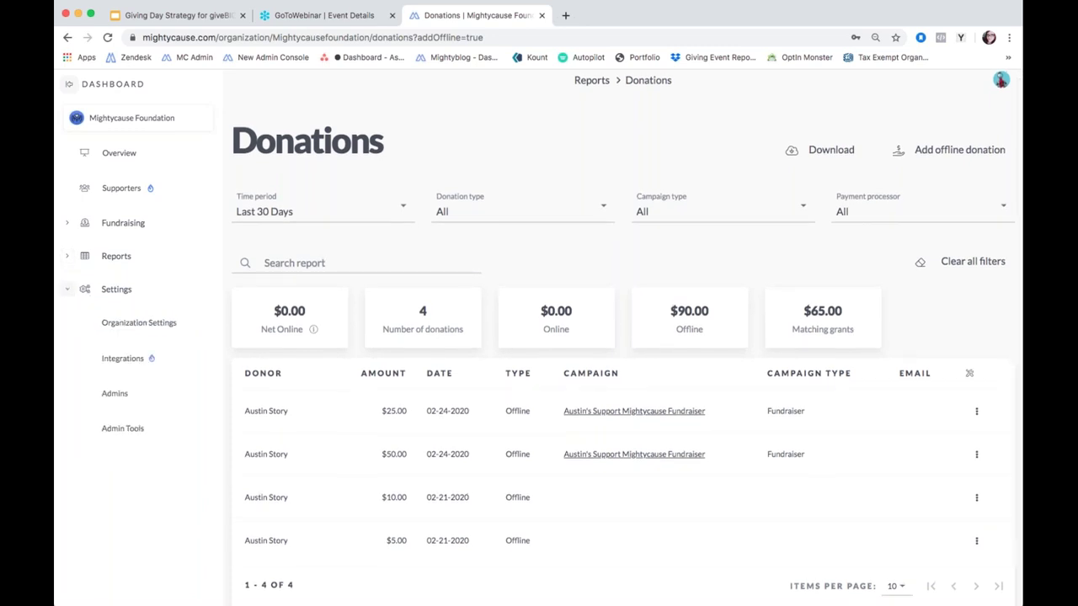
left_click(116, 290)
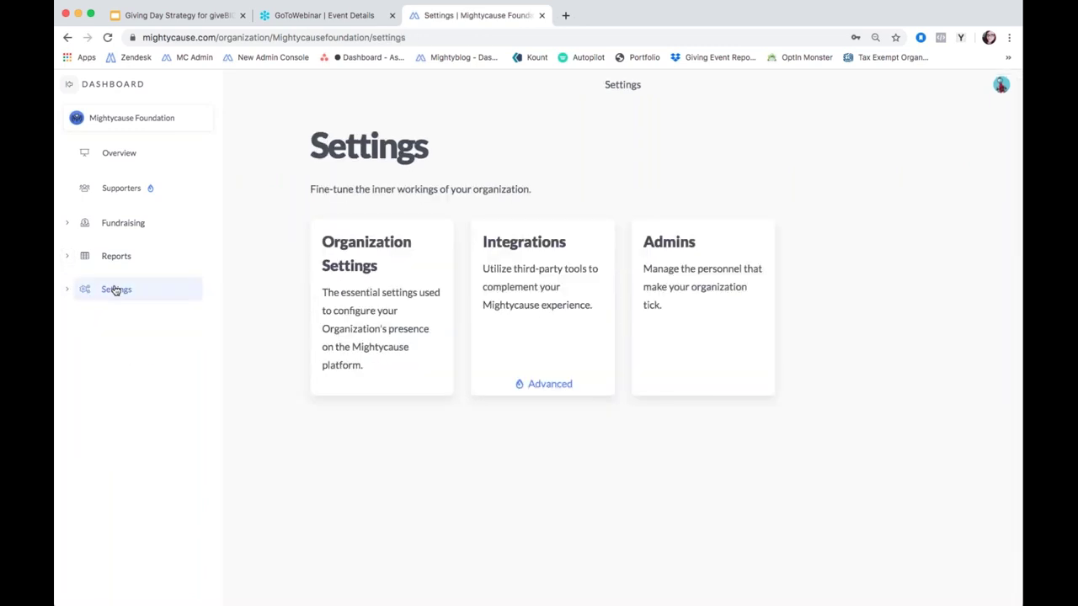
- Expand the Settings section and look through the account settings on the Organization Settings page
left_click(495, 285)
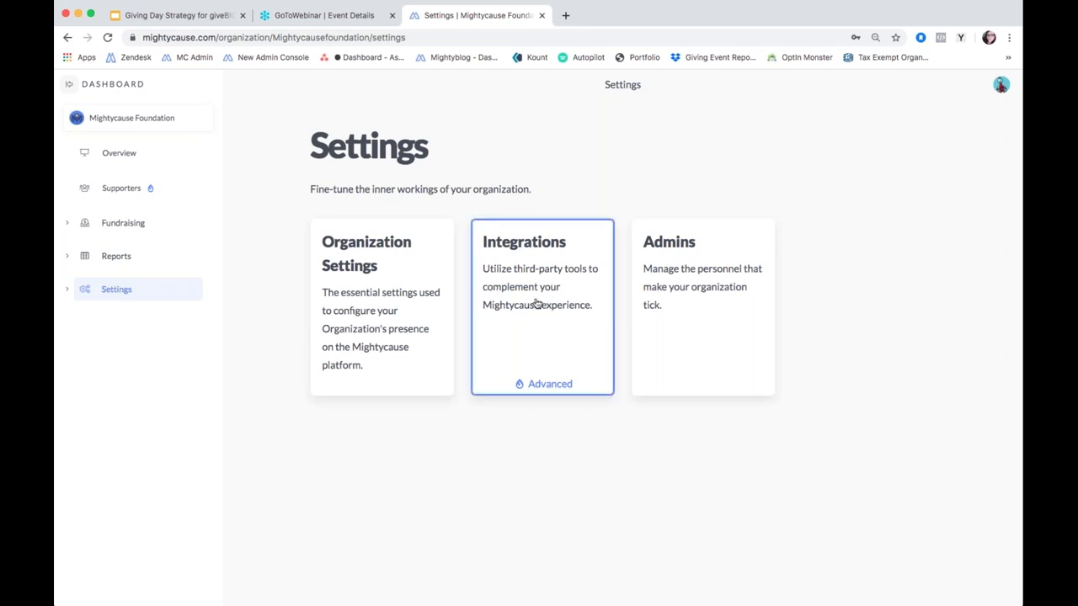
left_click(70, 292)
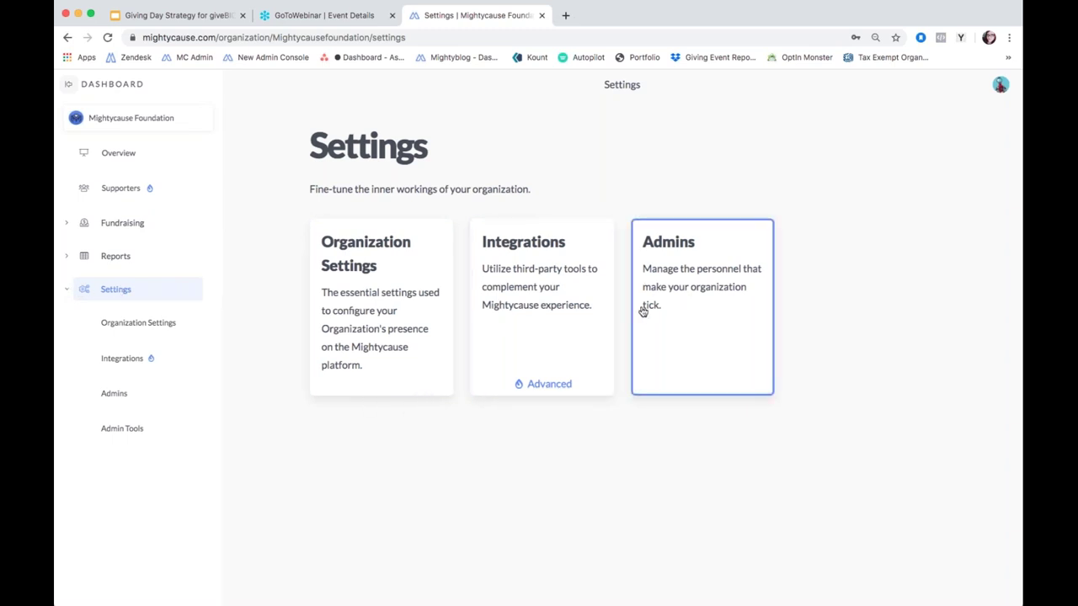
left_click(378, 277)
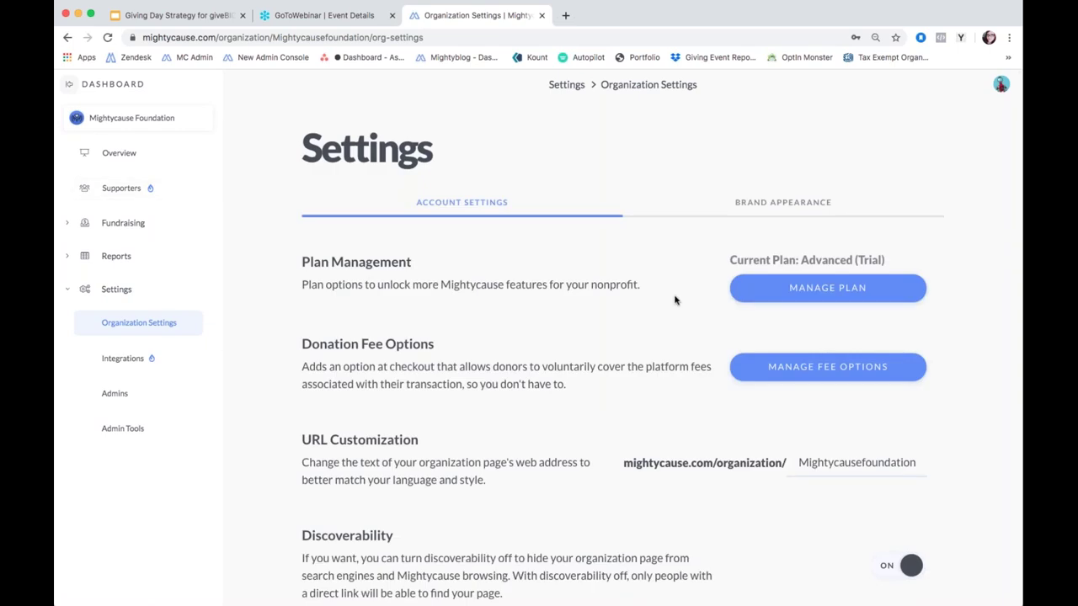
scroll(580, 301, "down", 7)
scroll(579, 302, "up", 5)
scroll(579, 302, "up", 3)
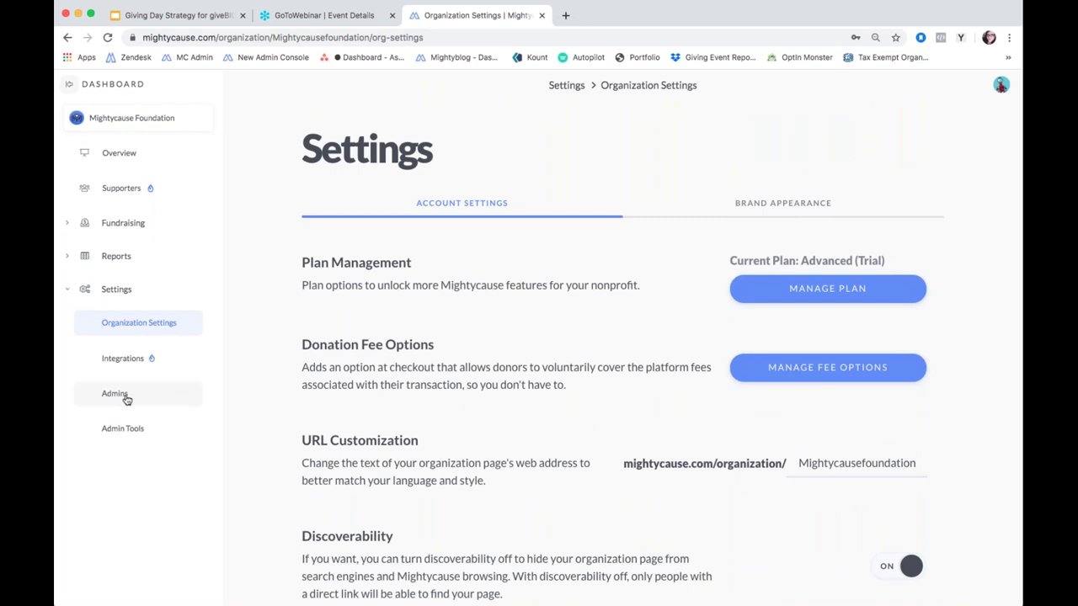
- Open the Admins page and look through the list of people who can manage the organization
left_click(121, 396)
scroll(624, 337, "down", 3)
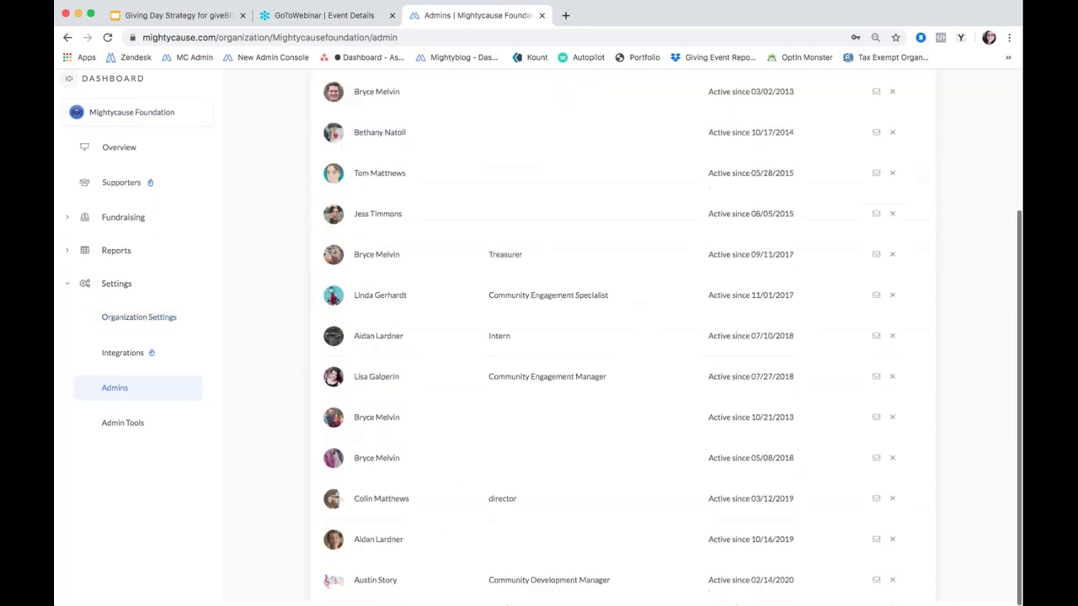
scroll(624, 337, "up", 3)
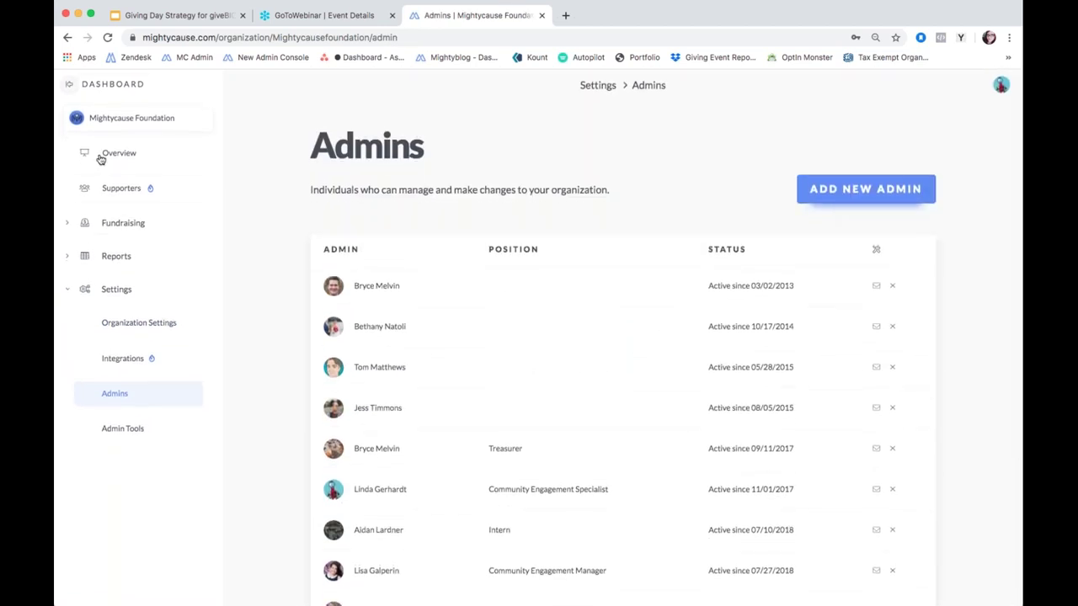
- Expand the Fundraising section, open the Organization Profile and skip the editing tips
left_click(67, 225)
left_click(146, 258)
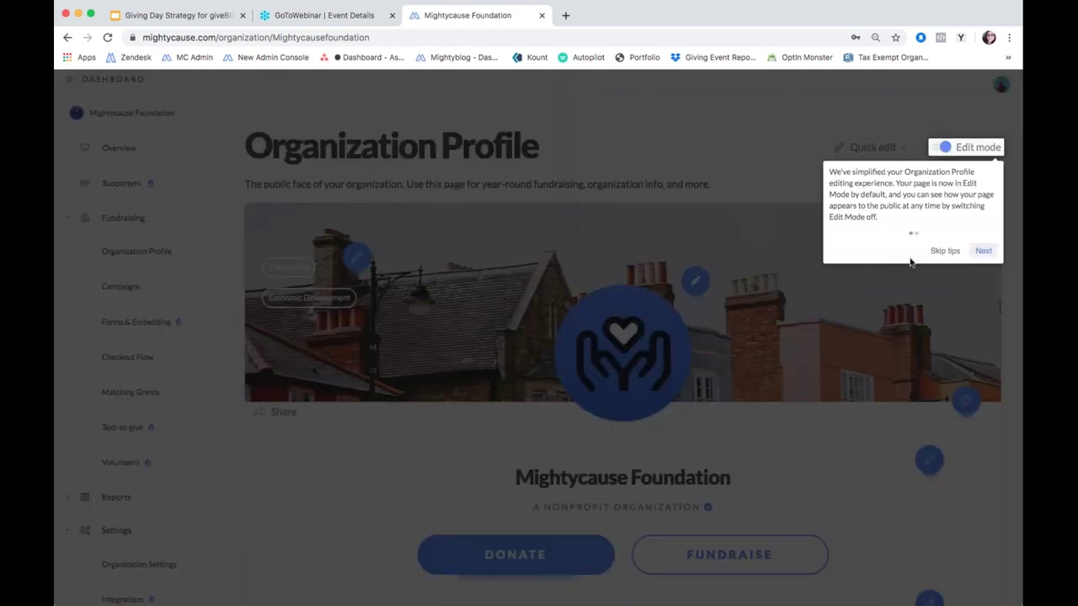
left_click(933, 250)
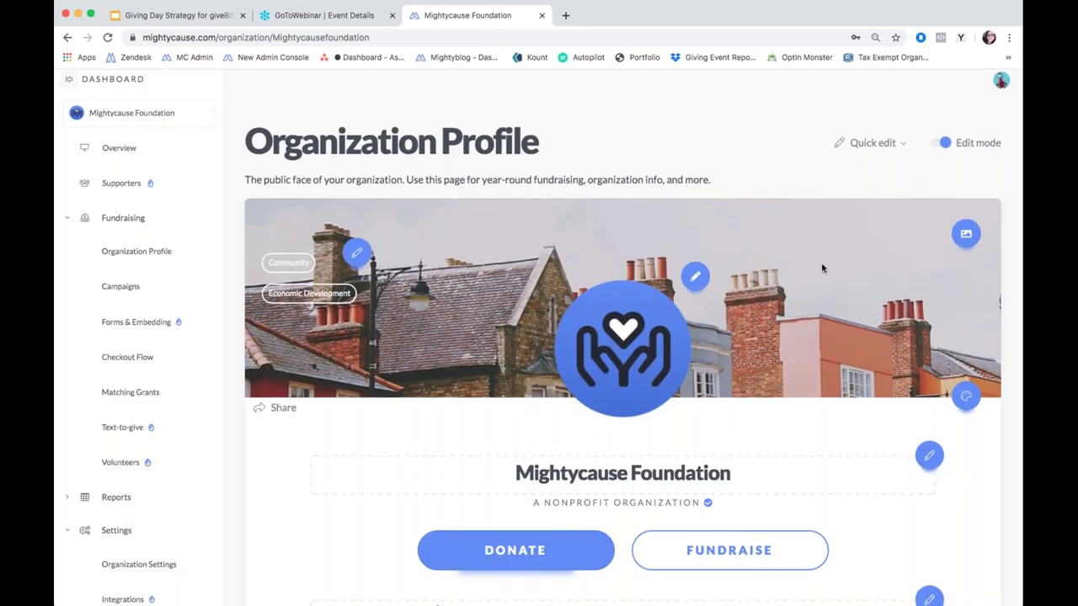
scroll(823, 268, "down", 2)
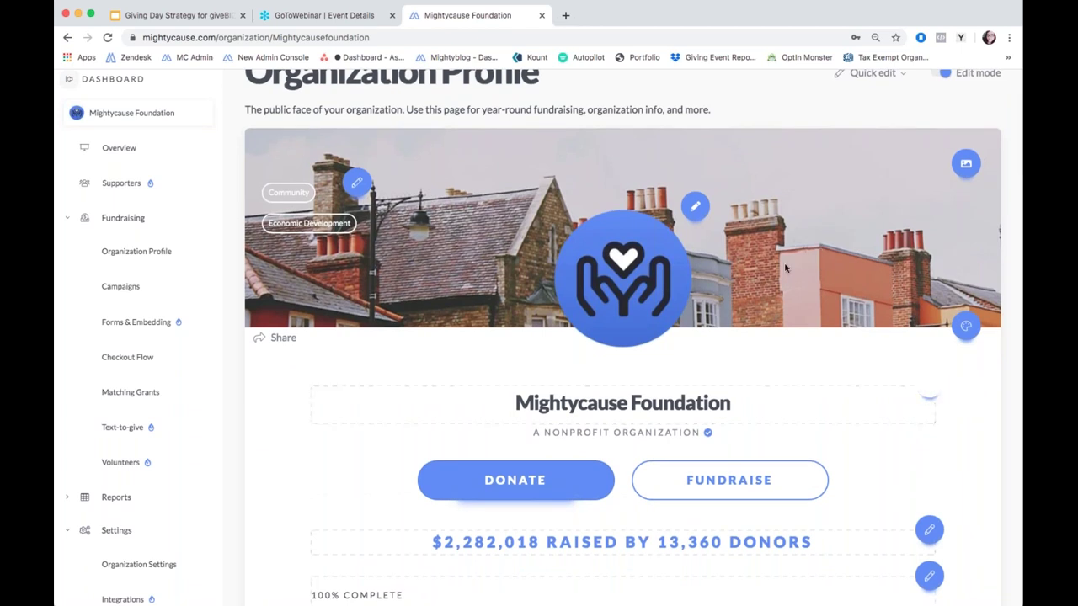
- View the editing options for the profile's logo and organization title, then close them without changing anything
left_click(695, 208)
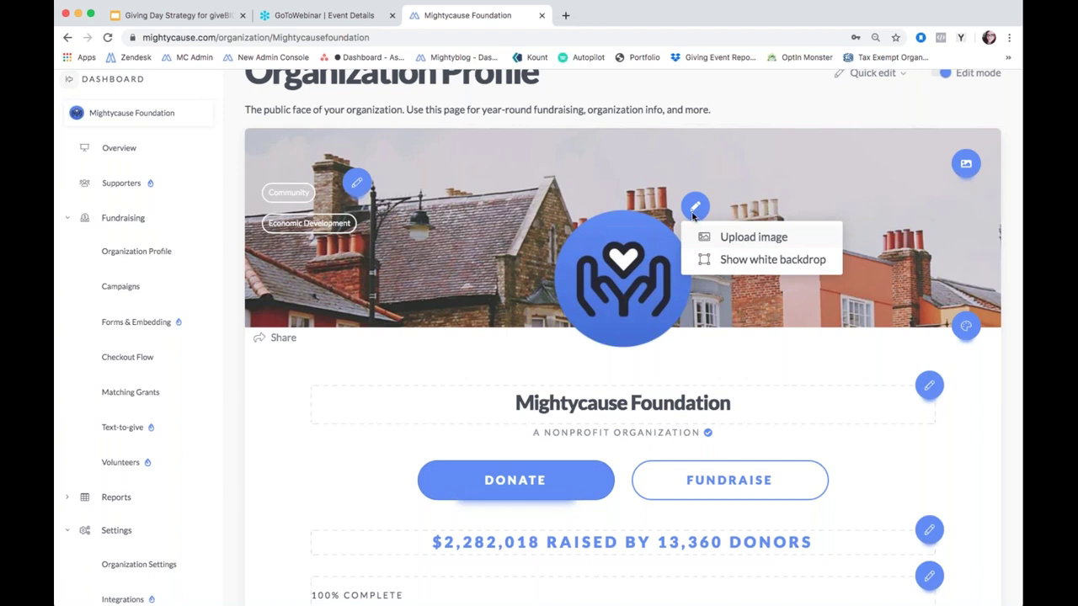
left_click(931, 393)
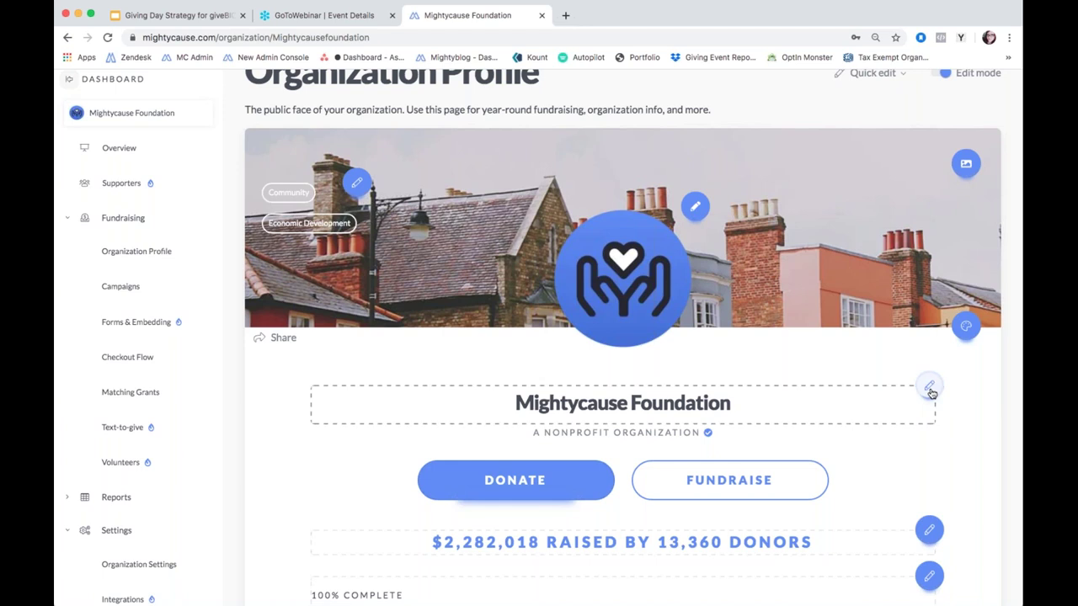
left_click(930, 389)
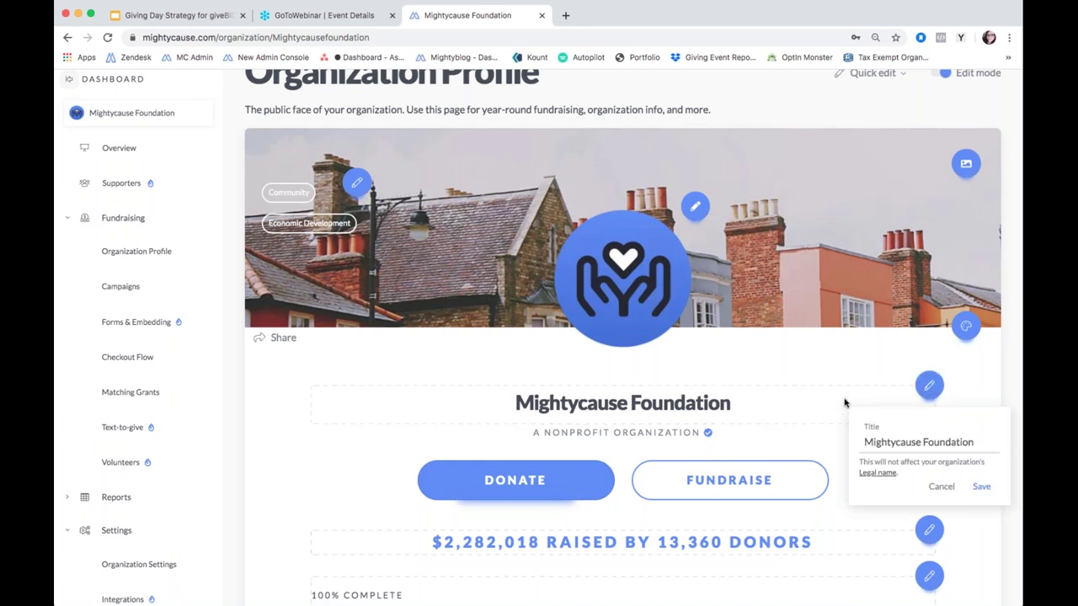
left_click(825, 380)
scroll(822, 382, "up", 1)
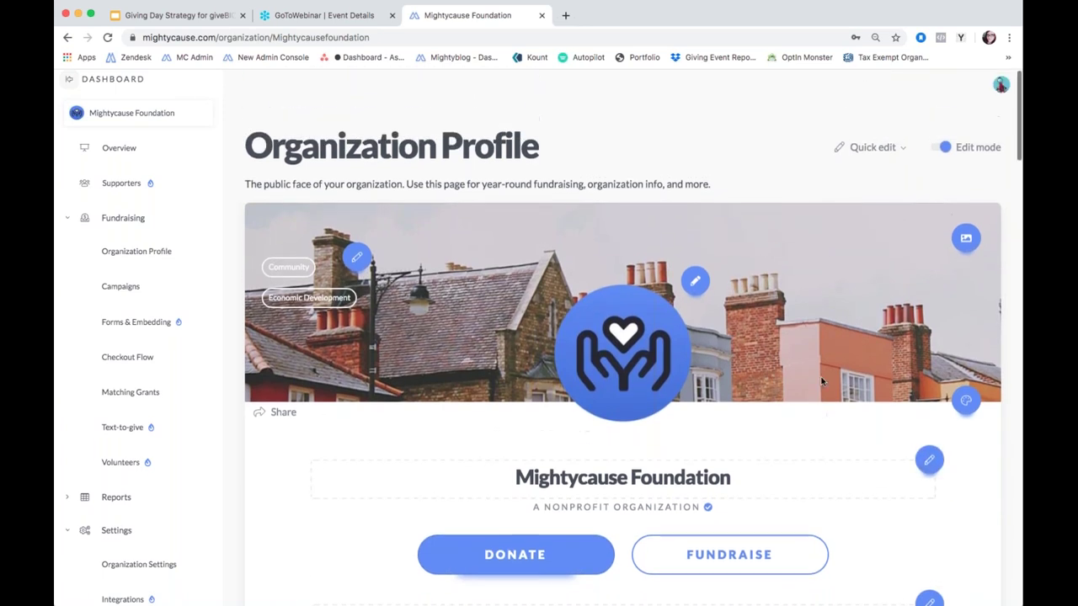
- Switch Edit mode off and on twice to compare the public and editing views, leaving it on
scroll(822, 381, "down", 3)
scroll(822, 381, "up", 4)
left_click(943, 147)
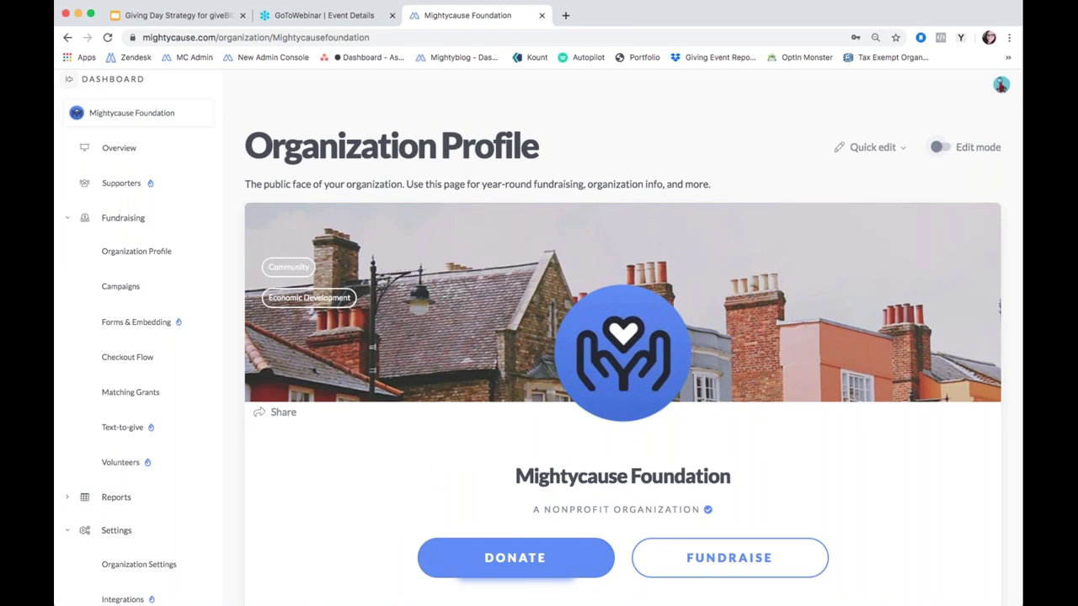
left_click(942, 146)
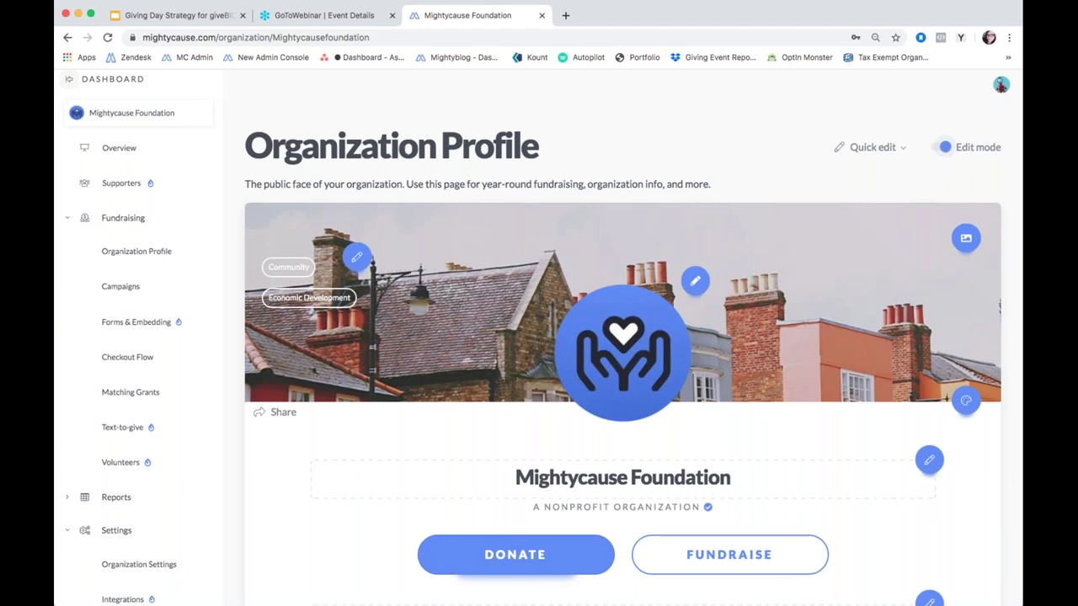
left_click(941, 146)
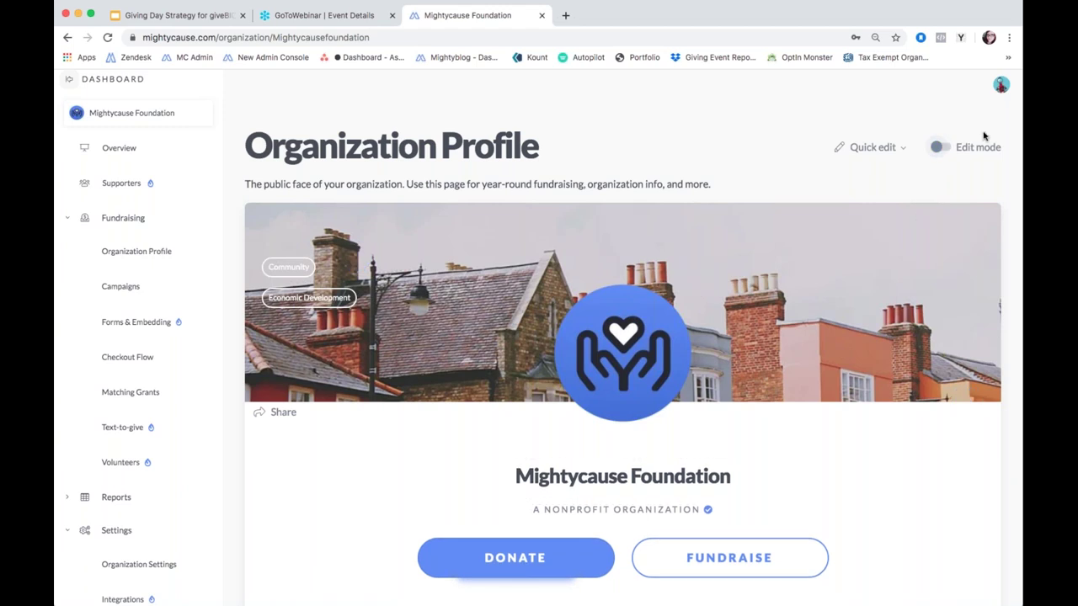
left_click(939, 147)
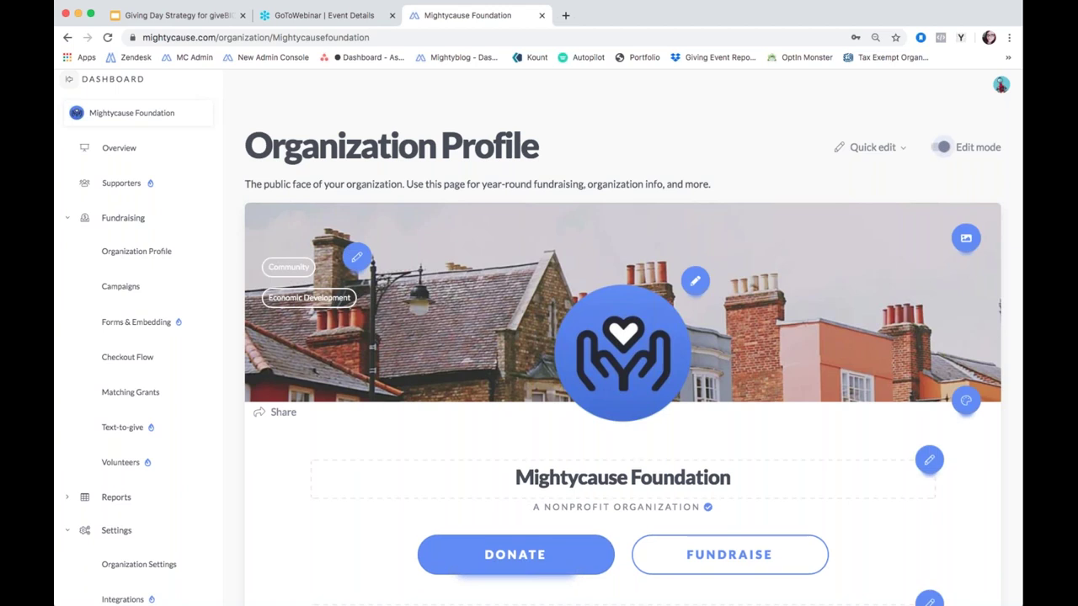
- Use Quick edit to reach Featured Campaigns, view the form for featuring a fundraising effort and close it without adding one
left_click(904, 151)
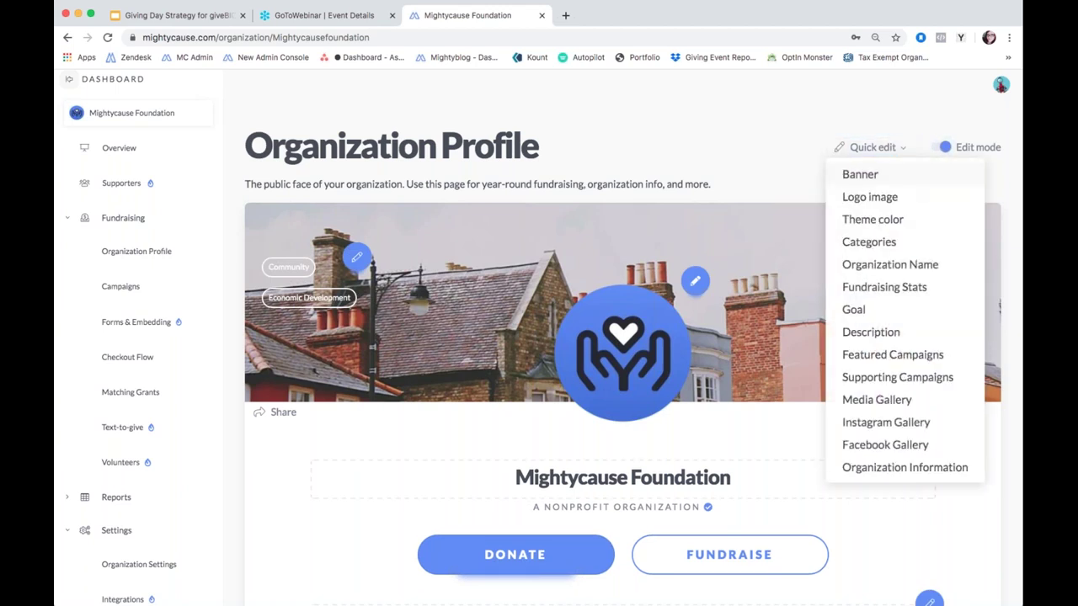
left_click(864, 358)
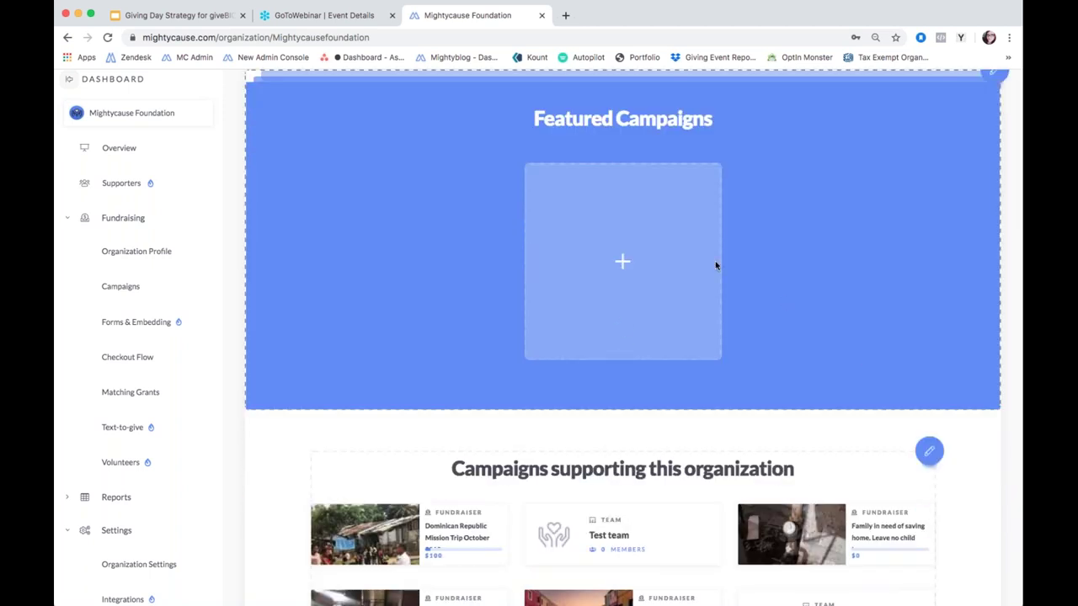
left_click(638, 292)
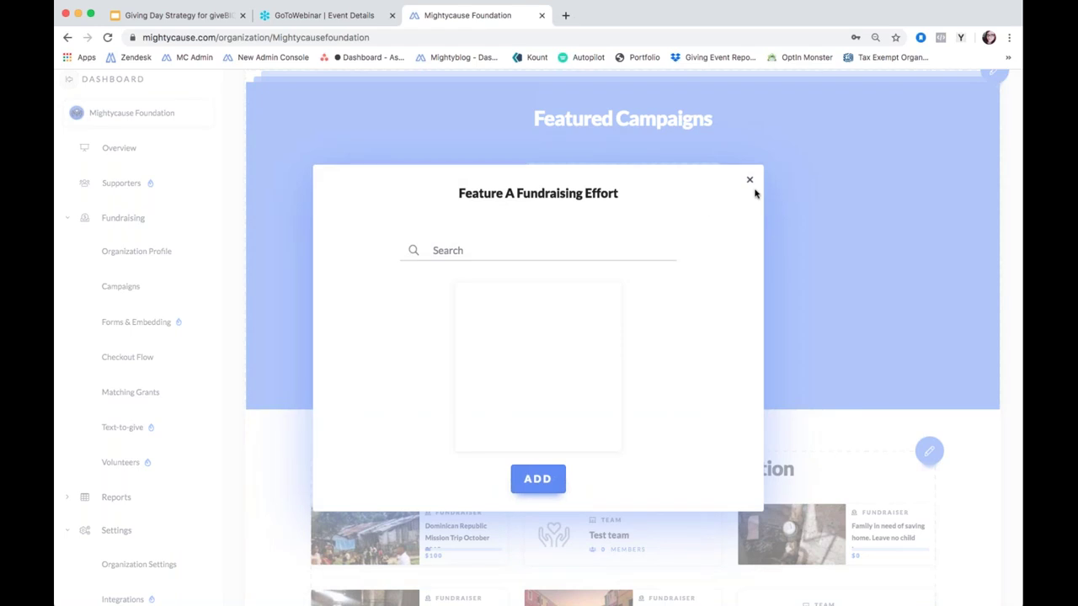
left_click(750, 180)
scroll(793, 205, "up", 5)
scroll(793, 208, "up", 10)
scroll(758, 314, "up", 1)
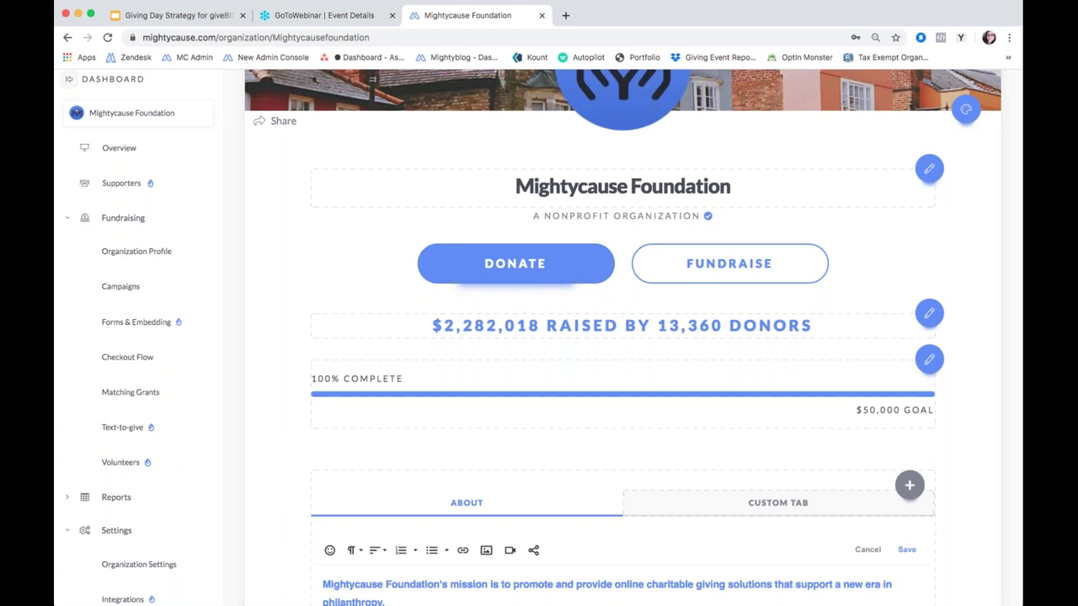
- Hide the goal section on the Organization Profile and add it back
left_click(931, 363)
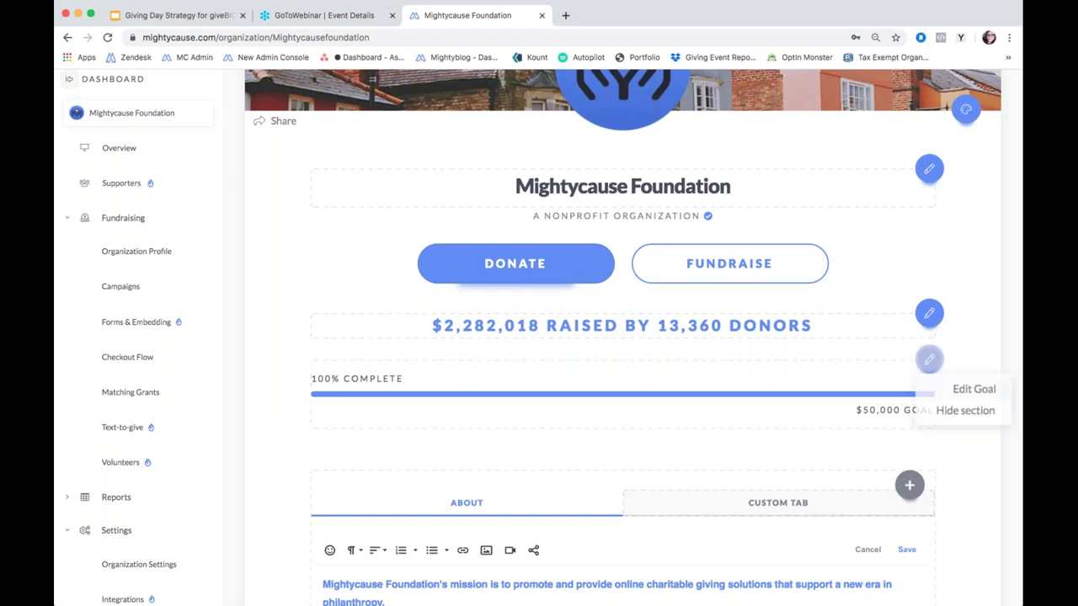
left_click(958, 412)
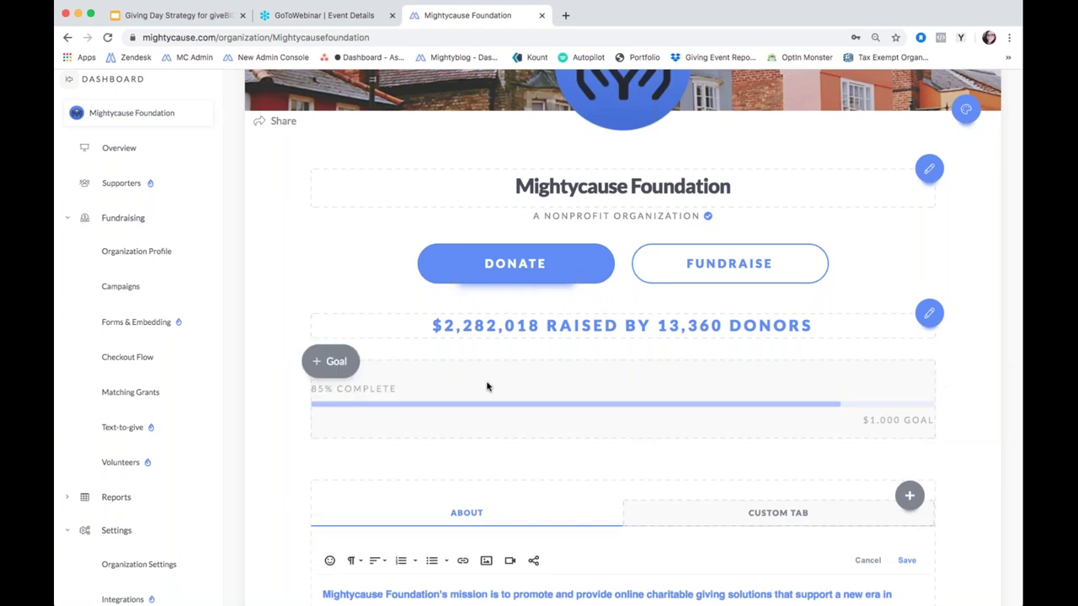
left_click(330, 361)
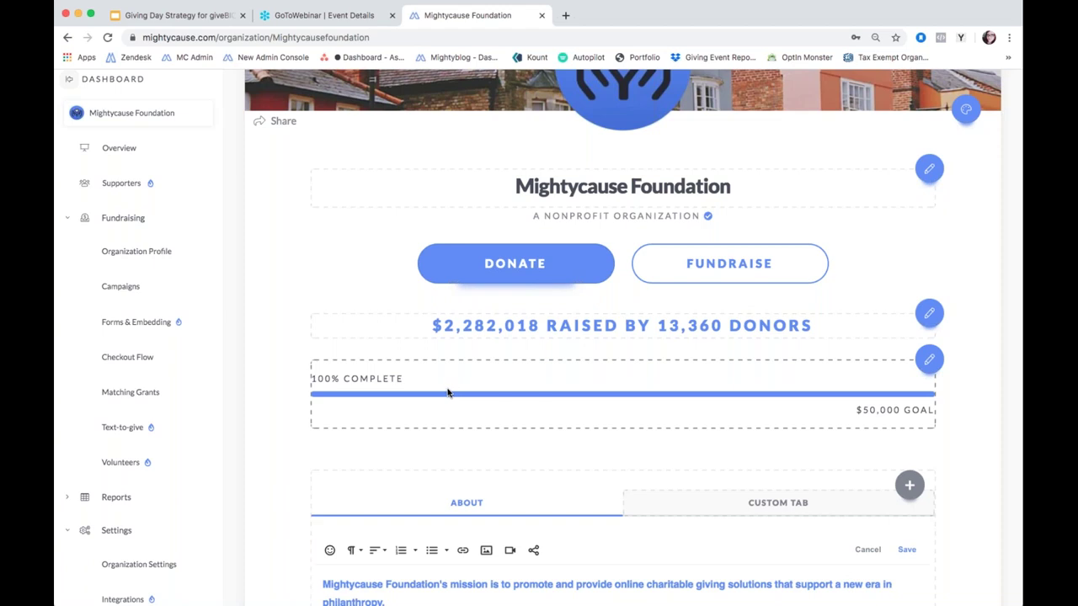
- Open the fundraising goal for editing and save it as $50,000
left_click(929, 360)
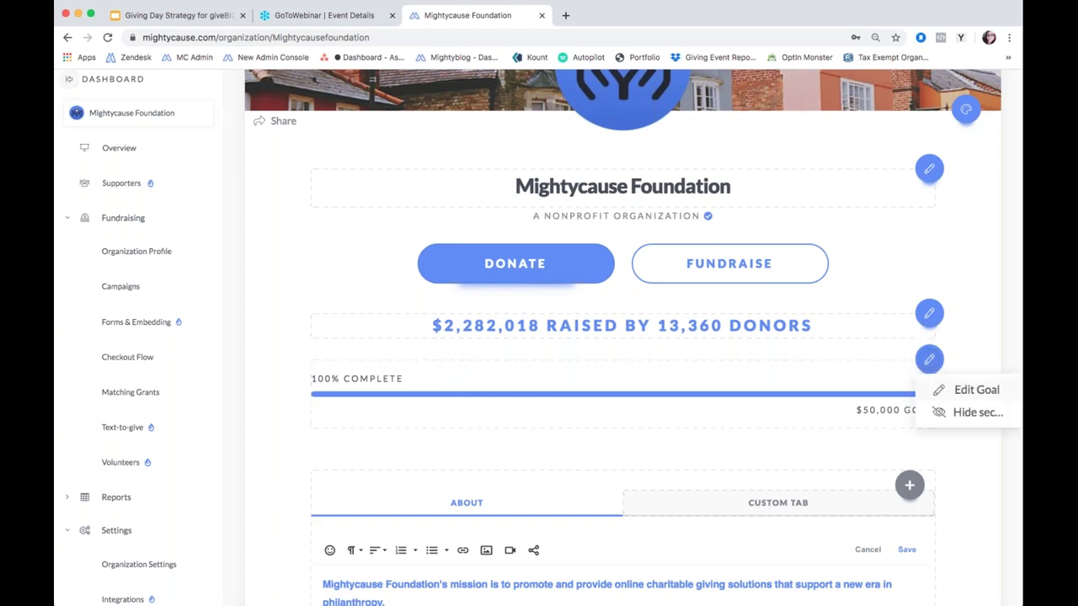
left_click(973, 390)
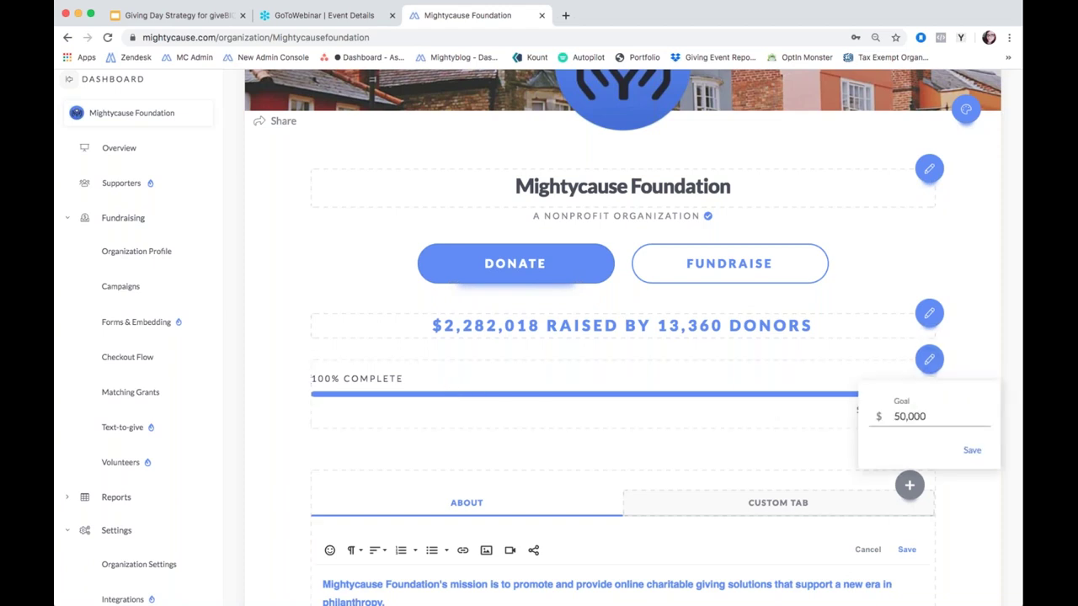
left_click(973, 452)
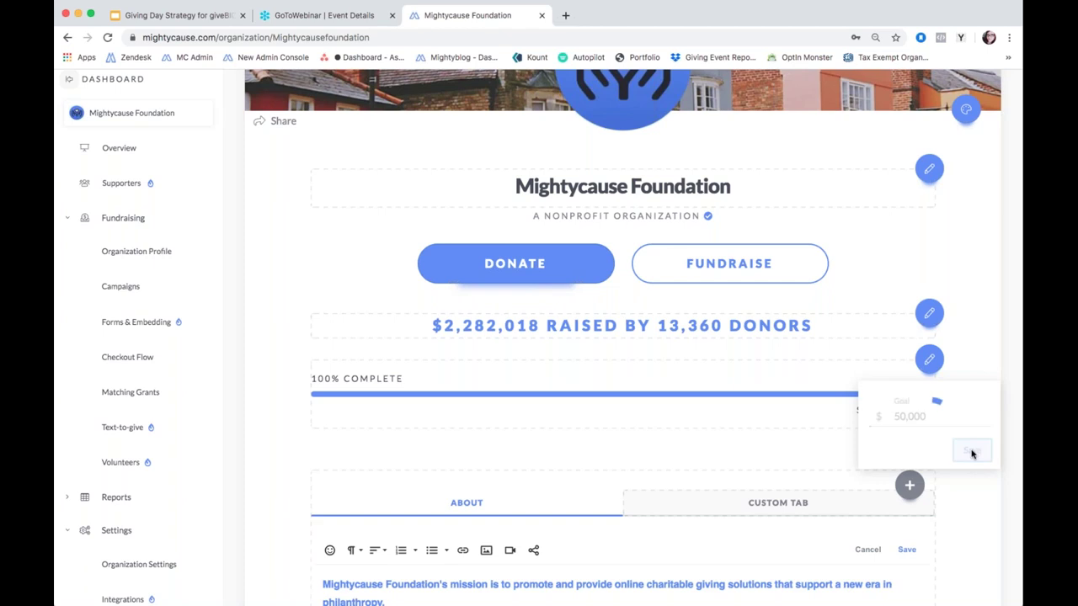
- Review the fundraising stats options, hide the stats section and try to add it back
left_click(927, 316)
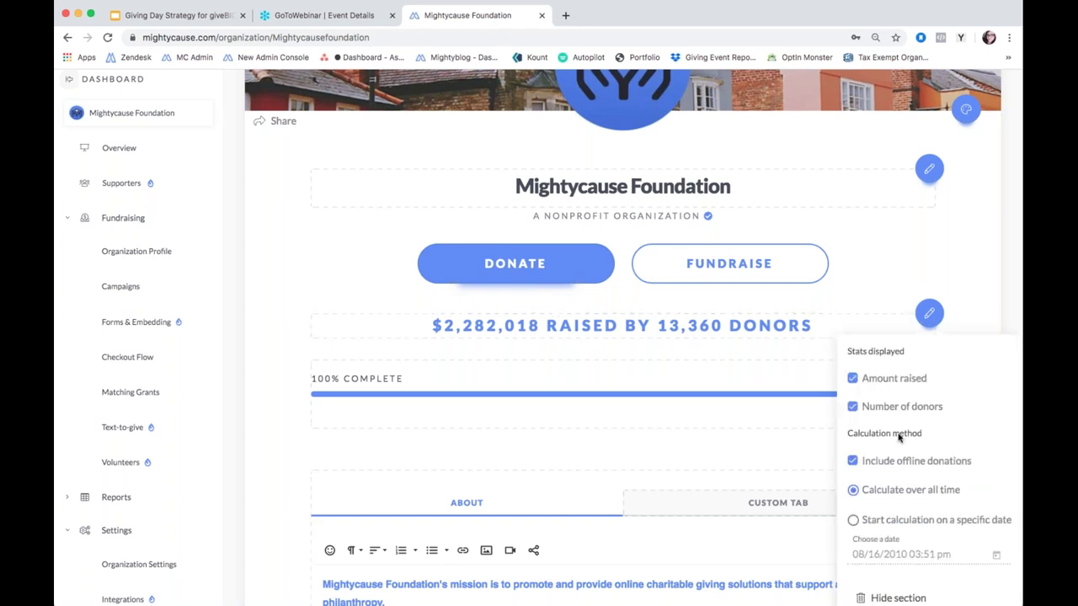
scroll(846, 472, "down", 2)
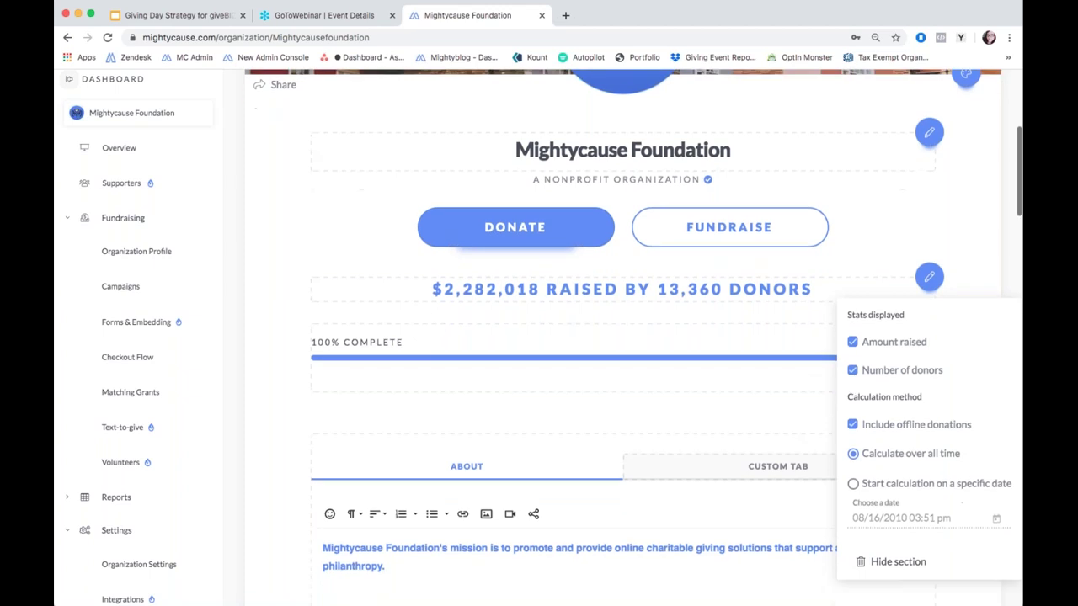
scroll(513, 206, "down", 1)
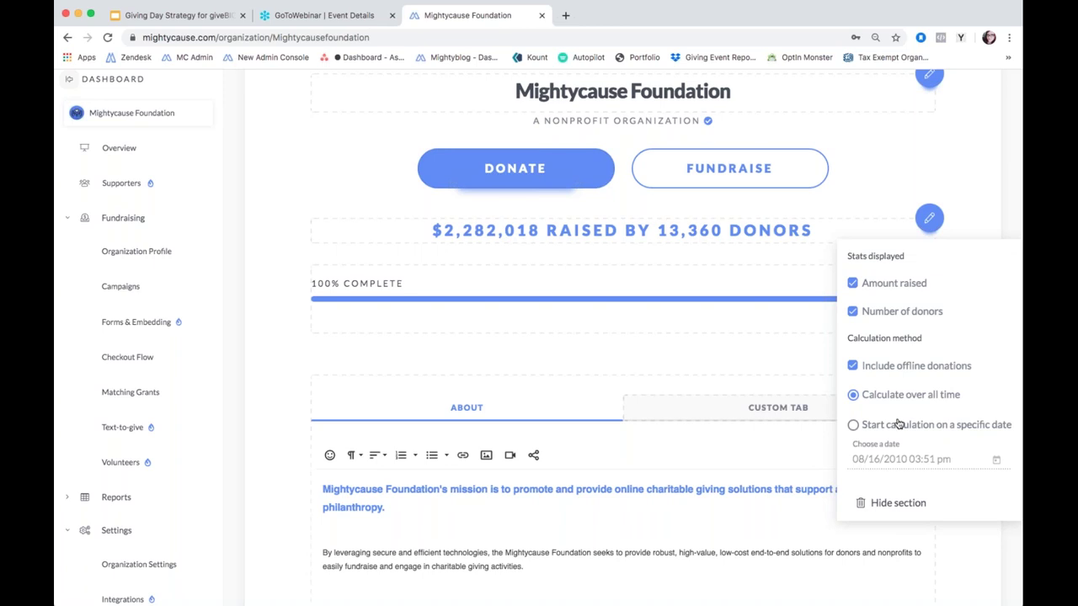
left_click(882, 503)
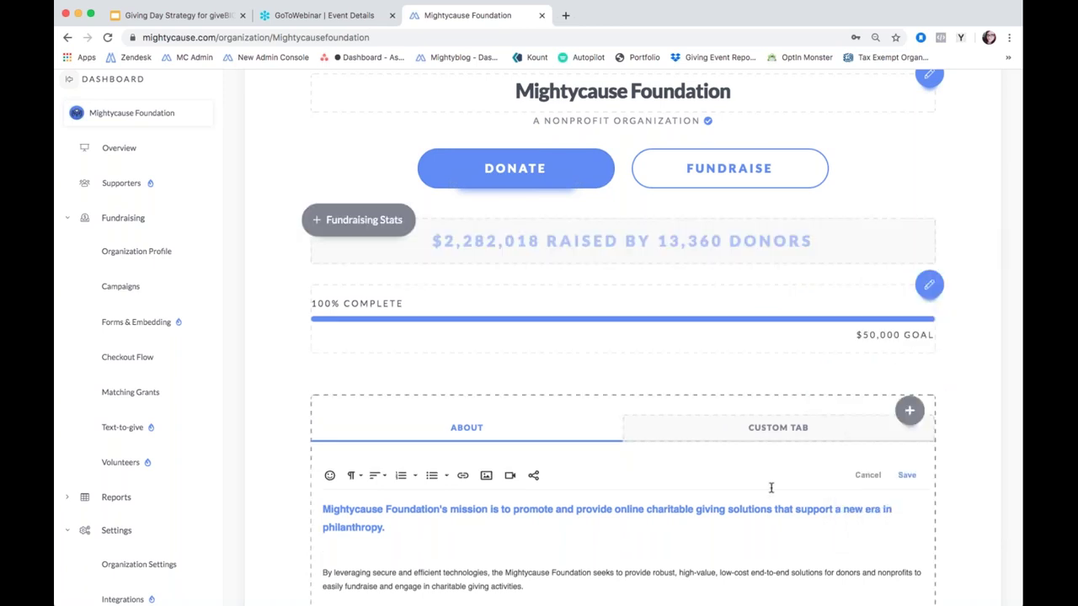
left_click(342, 235)
- Look through the remaining profile sections, from the About text through the supporting campaigns and galleries to Organization Information
scroll(659, 269, "down", 3)
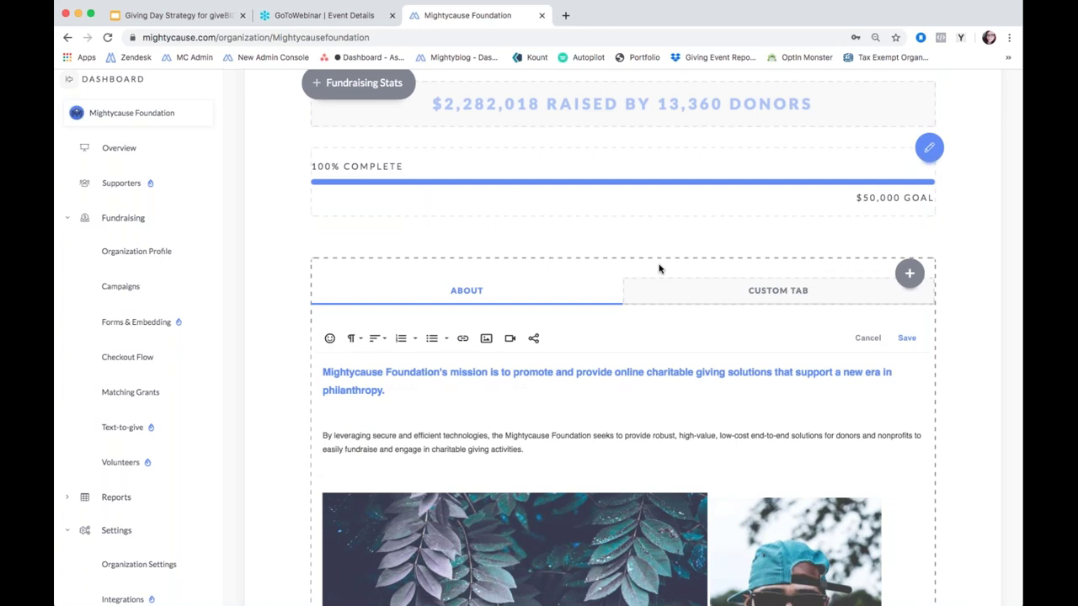
scroll(597, 260, "down", 10)
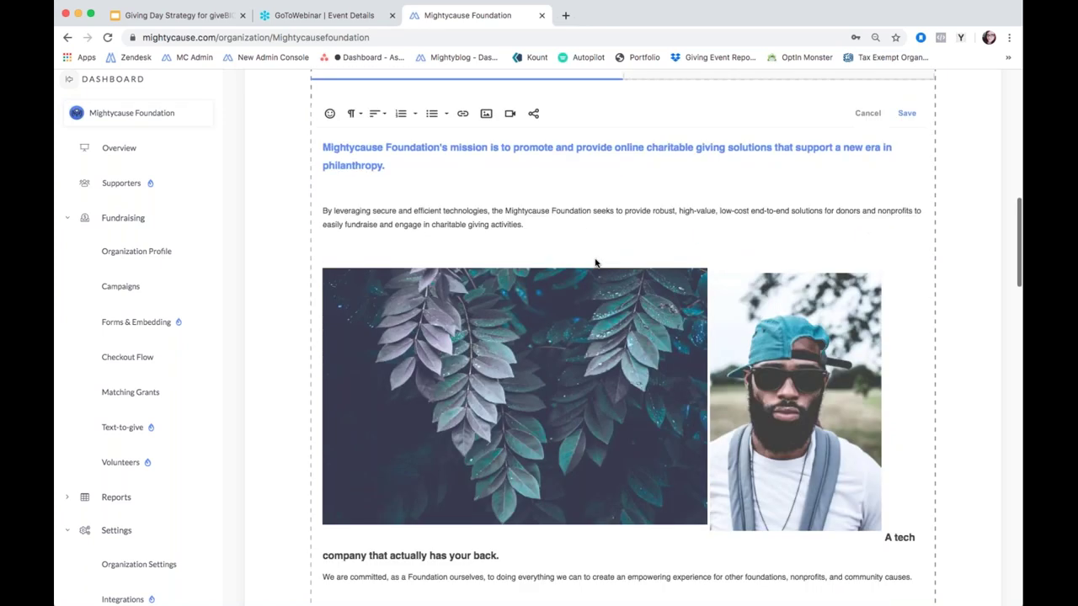
scroll(624, 337, "down", 10)
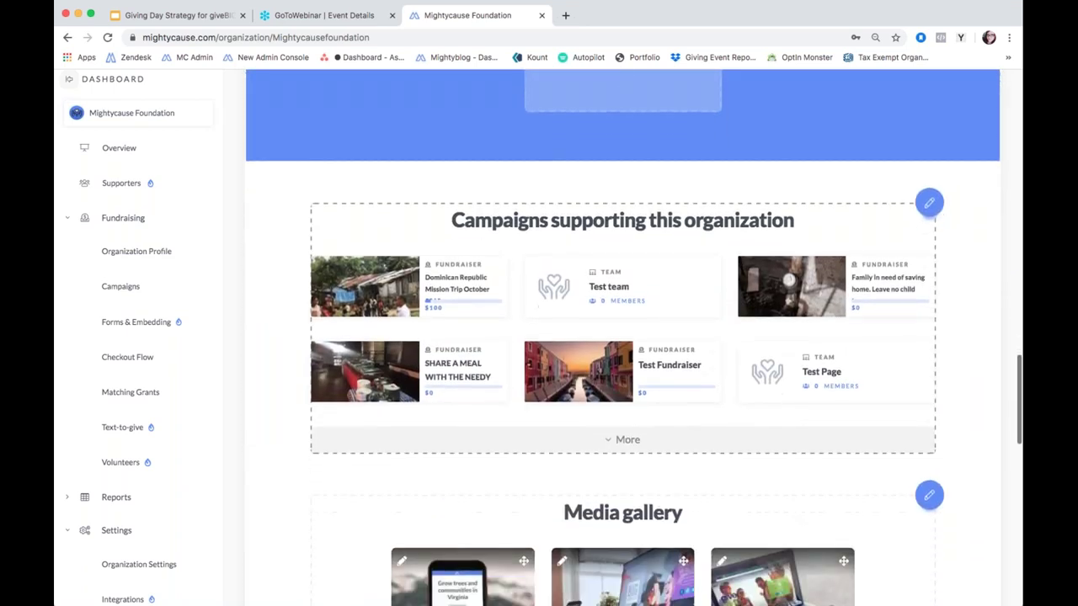
scroll(623, 337, "down", 9)
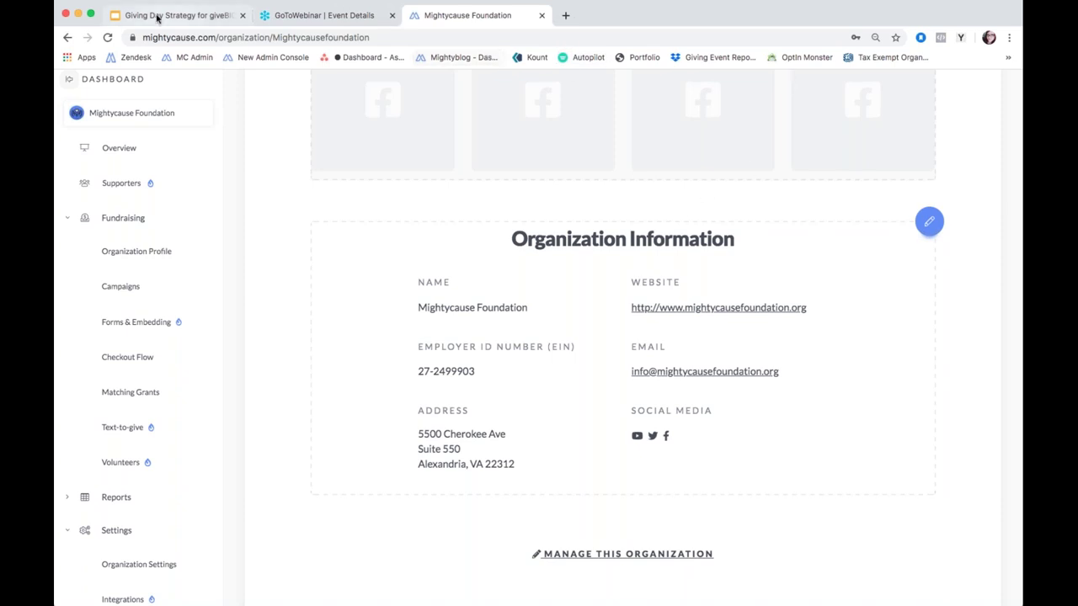
scroll(399, 208, "up", 15)
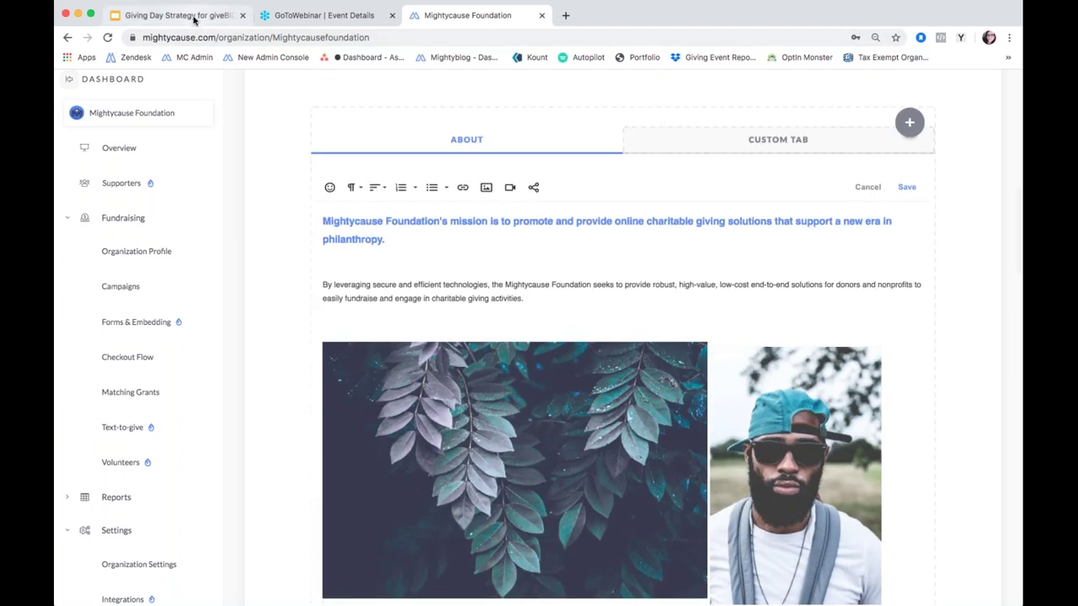
- Switch to the Google Slides deck, present it from the "Key Editing Changes" slide and advance to "Need Help?"
left_click(173, 17)
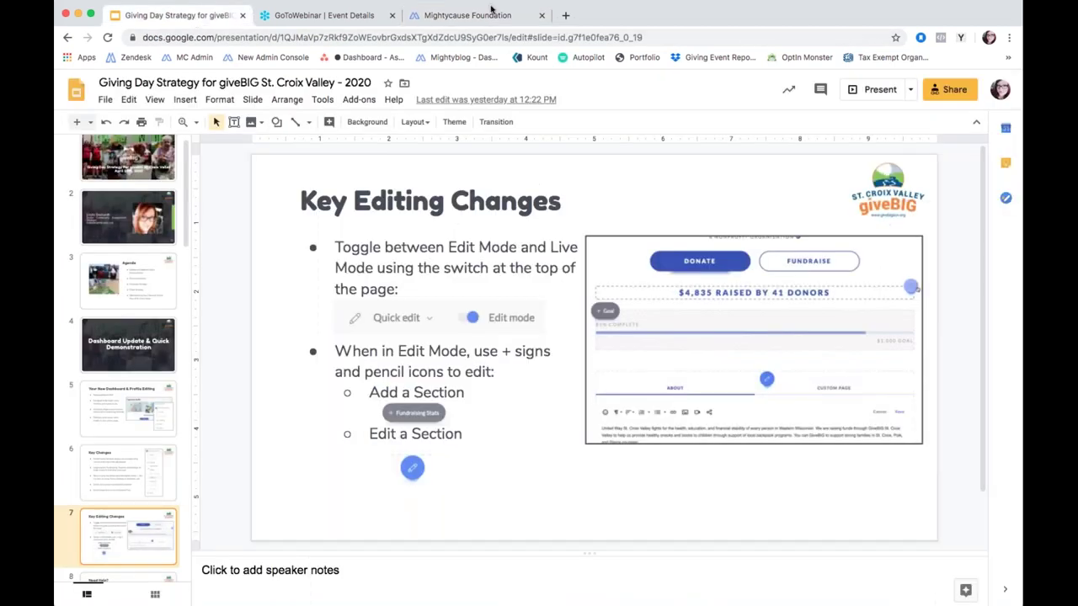
left_click(863, 90)
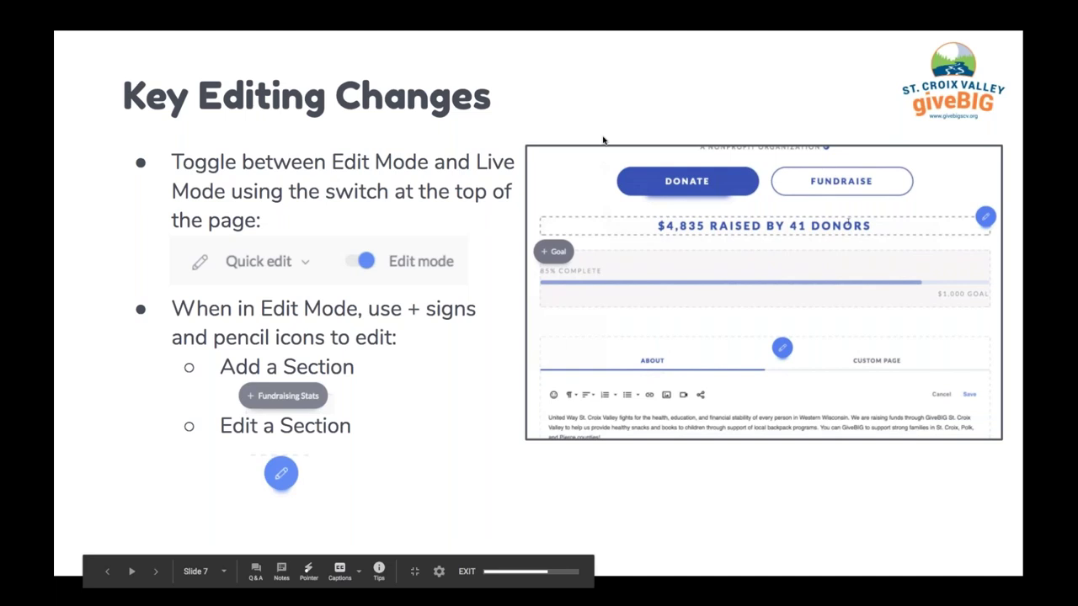
key("Right")
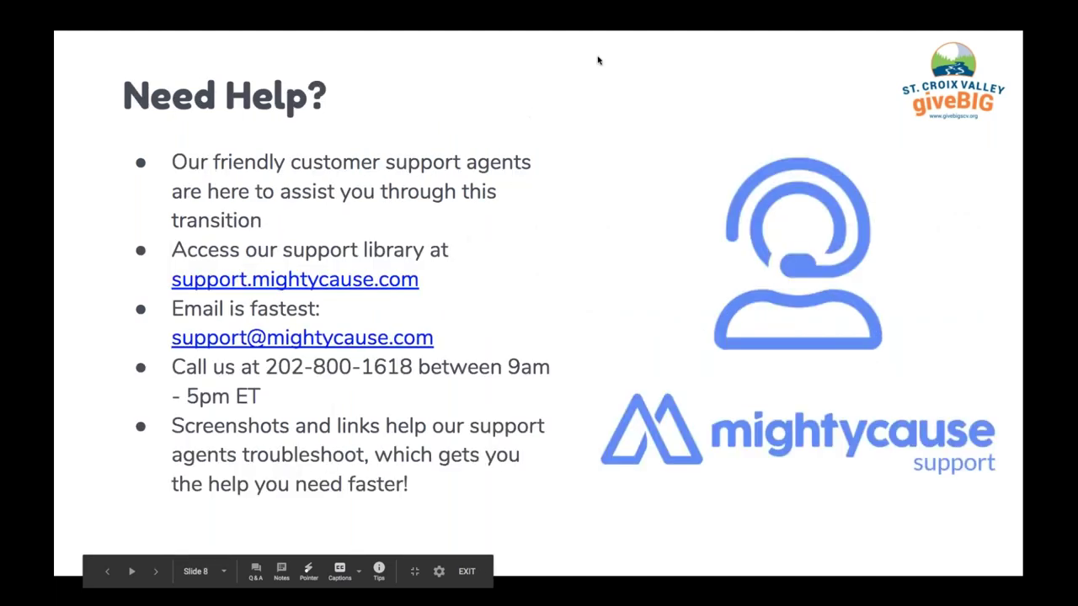